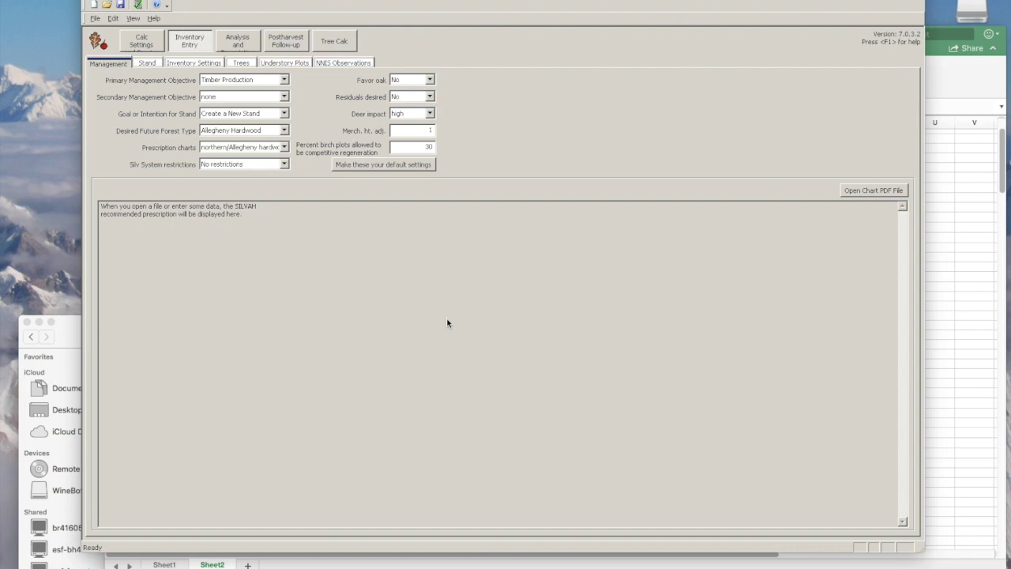
Name the stand "understory example" in the stand identification.
left_click(148, 65)
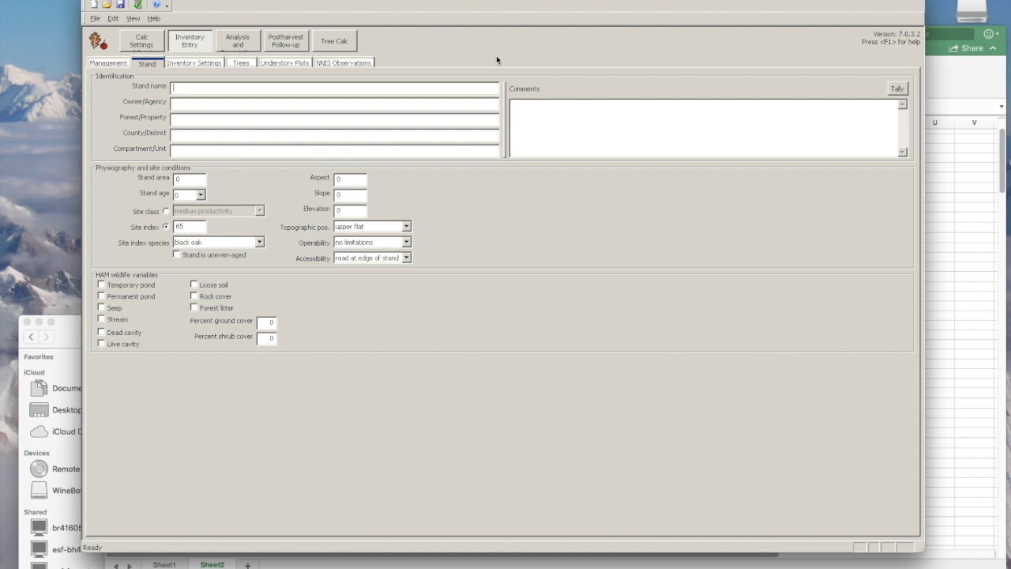
type("understory example")
Set the understory cruise type to Detailed counts with Research ht classes in the inventory settings.
left_click(193, 63)
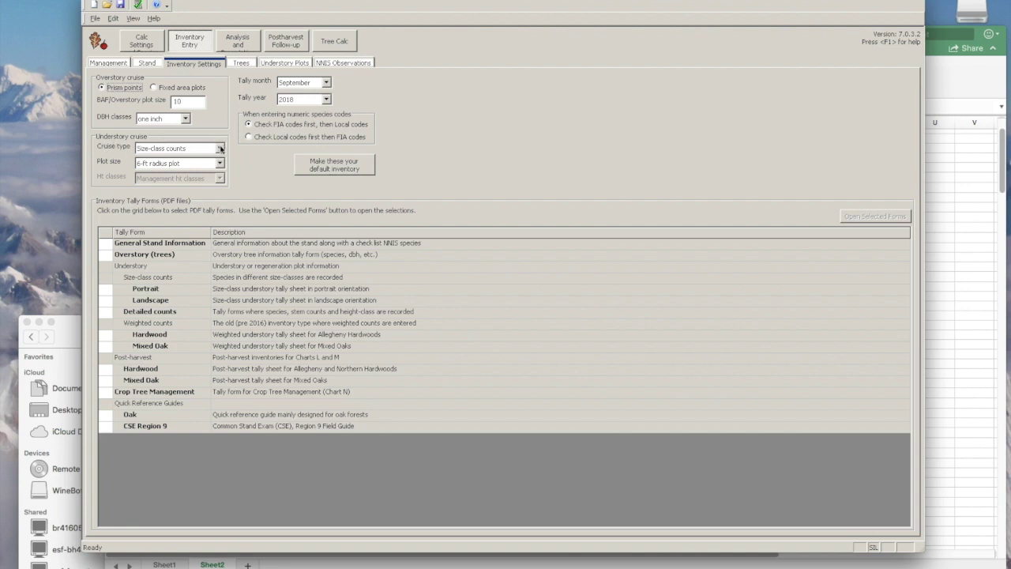
left_click(220, 148)
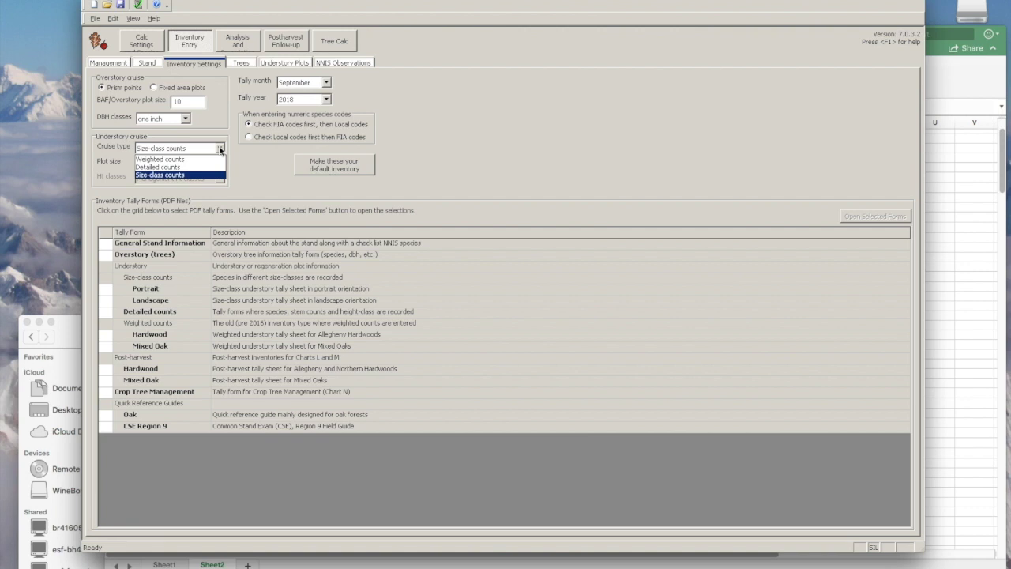
left_click(189, 167)
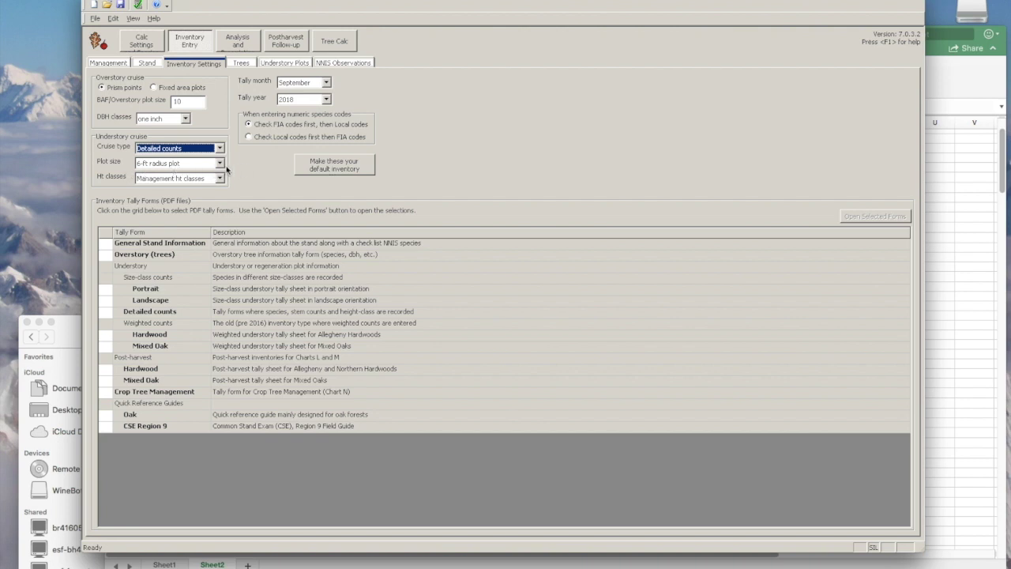
left_click(220, 178)
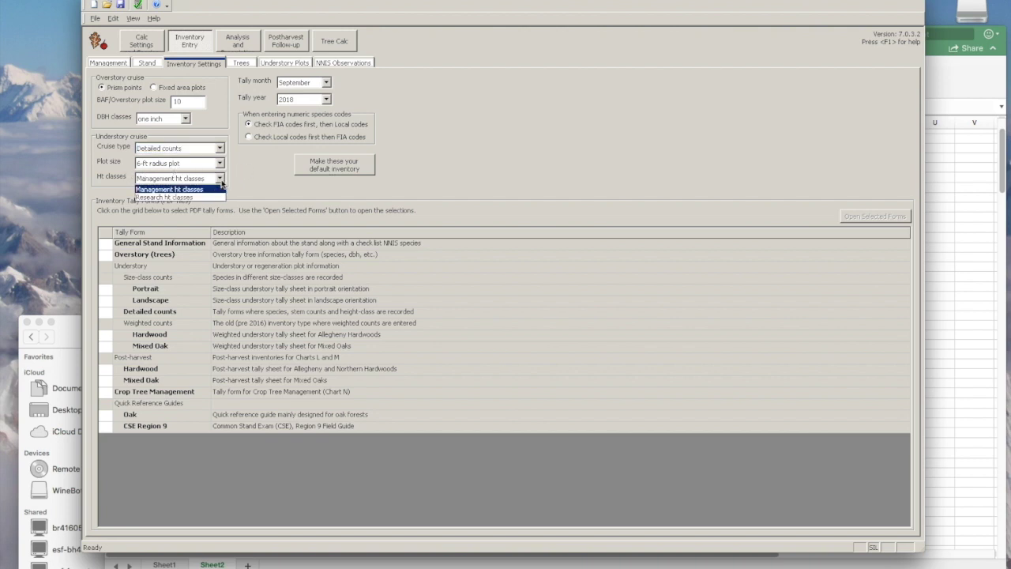
left_click(197, 197)
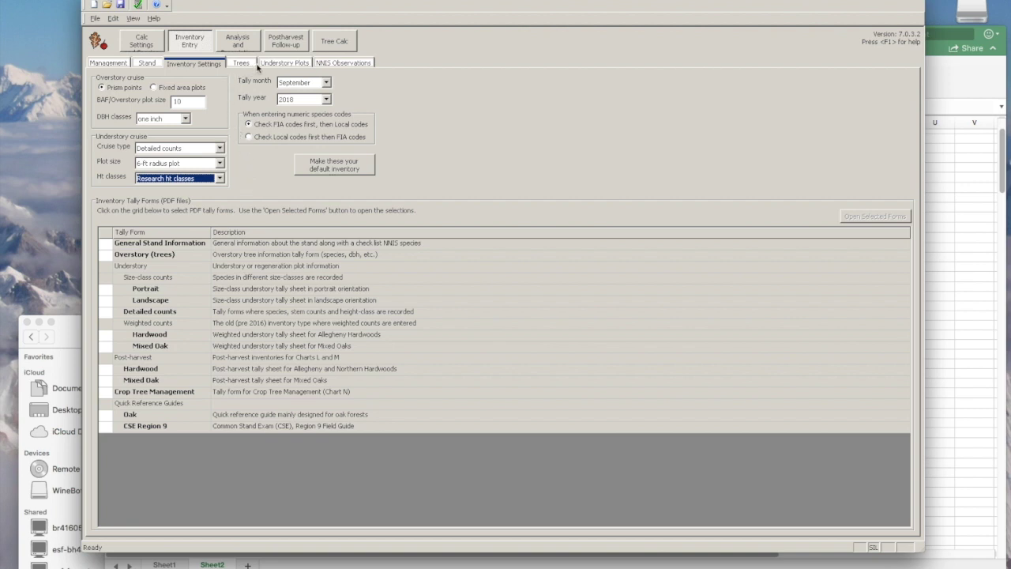
Add the first understory plot and start its first 6-ft radius observation with species COB and count 2.
left_click(299, 67)
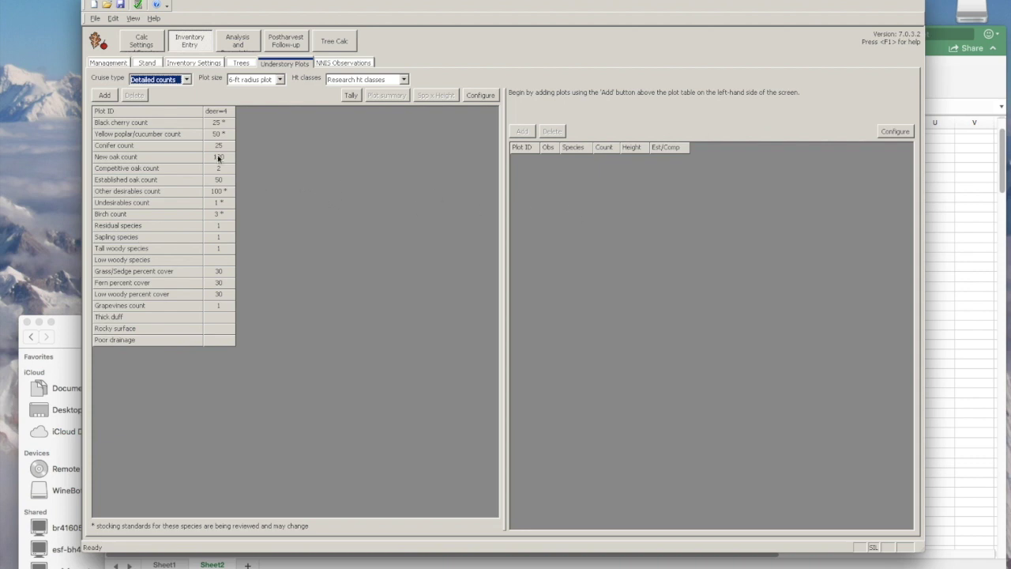
left_click(109, 97)
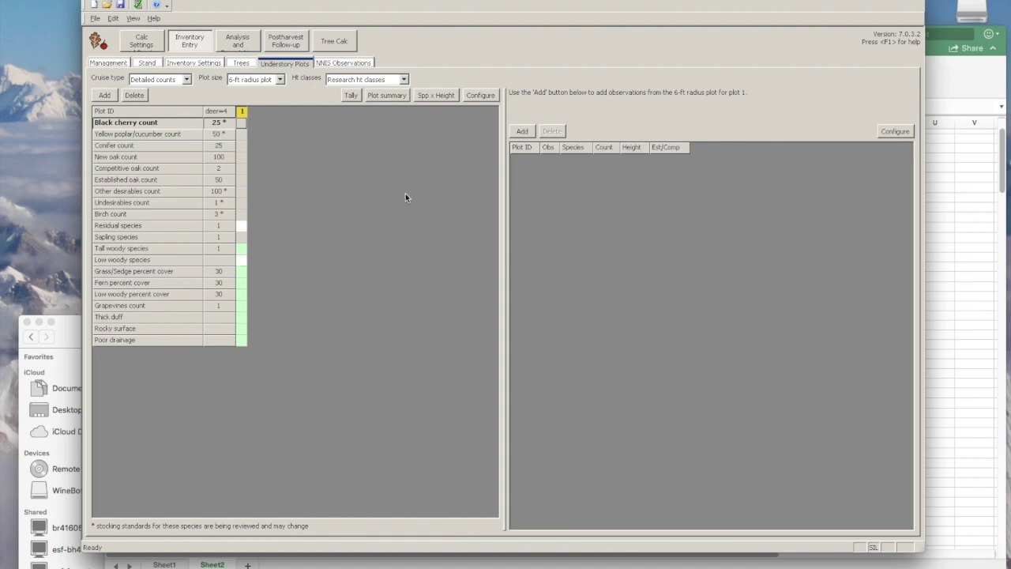
left_click(523, 131)
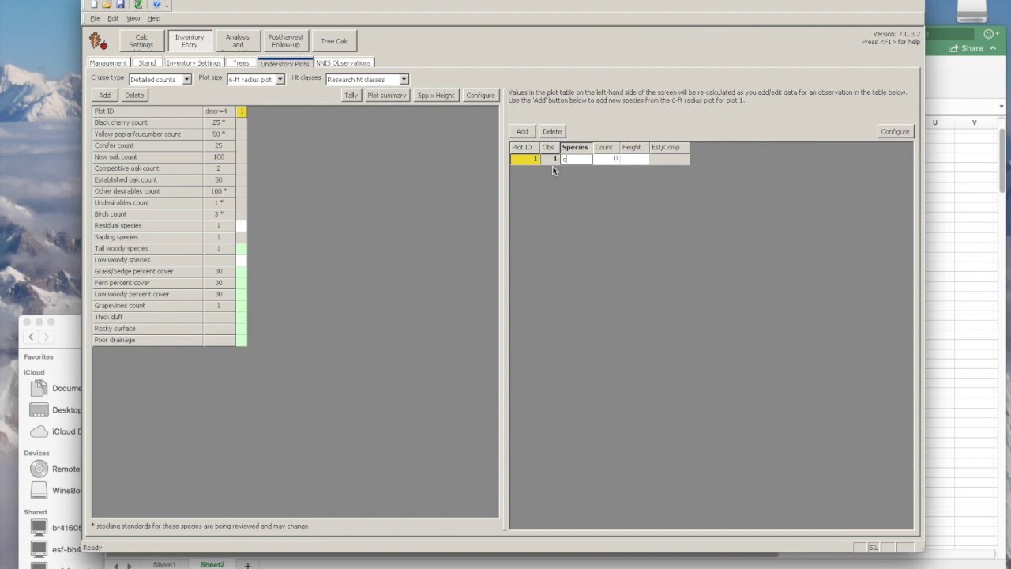
type("ob")
key("Tab")
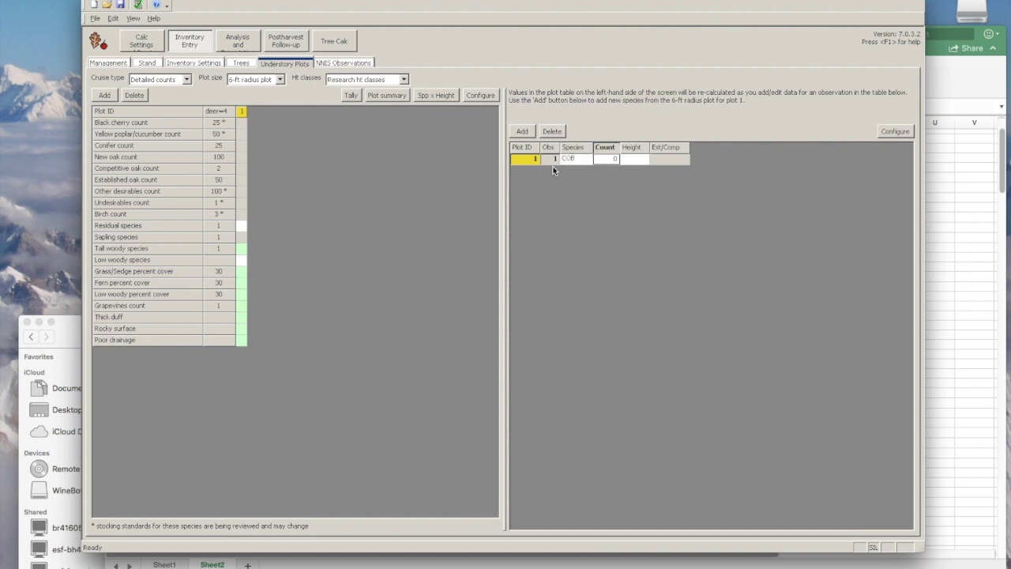
key("Tab")
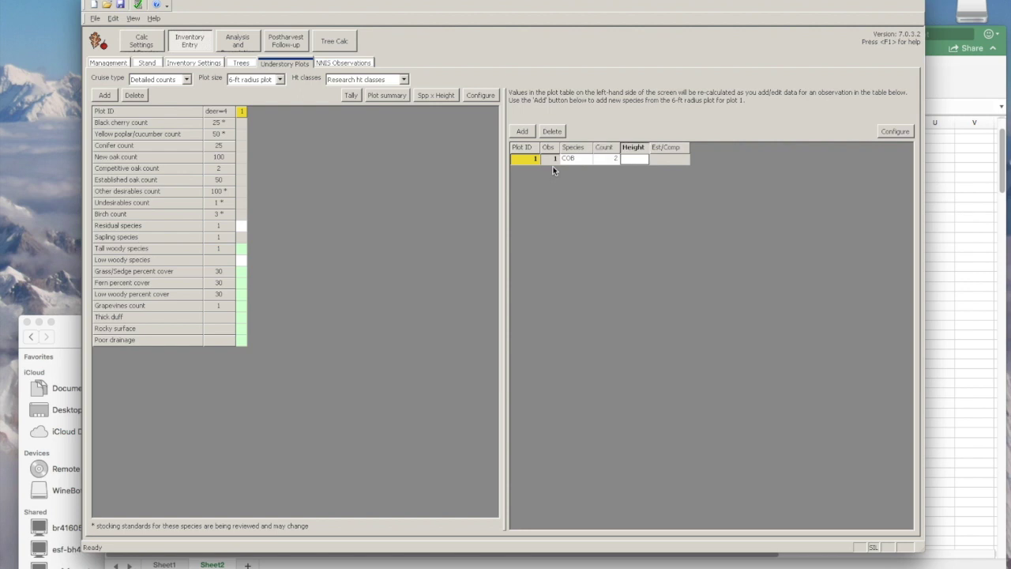
Look up the valid height-class codes in the variable description of the observations' Height column.
right_click(636, 151)
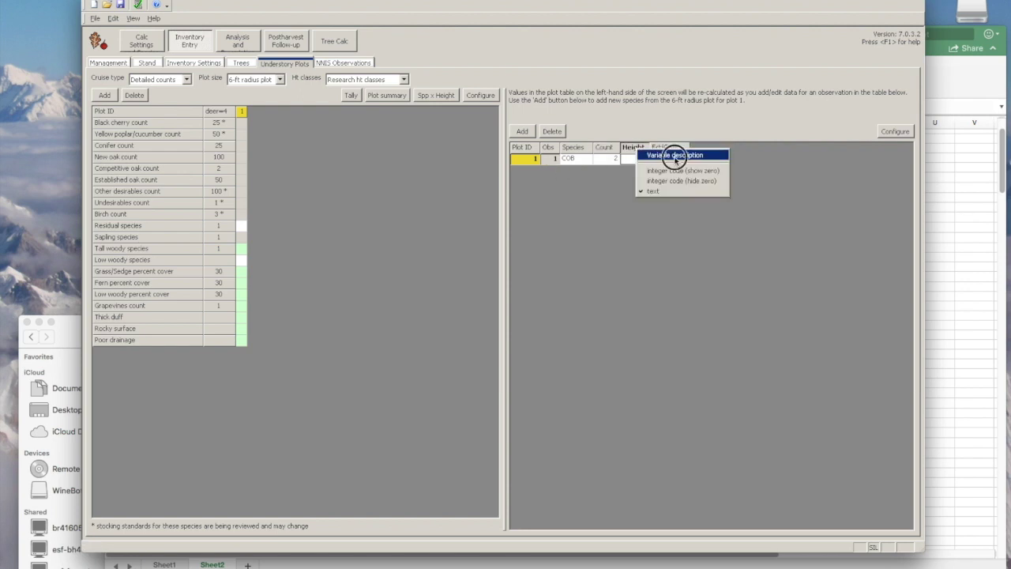
left_click(674, 155)
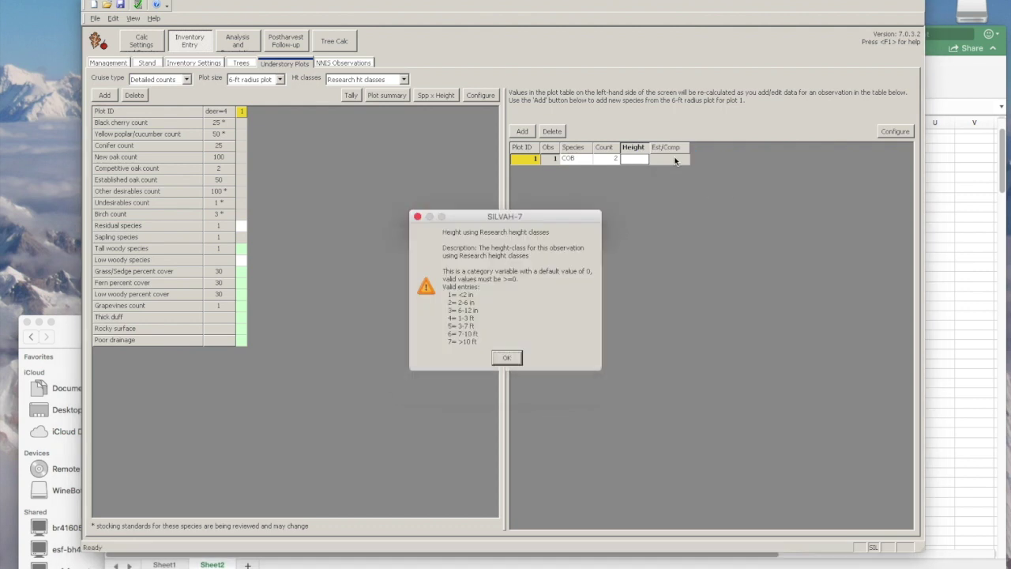
left_click(506, 359)
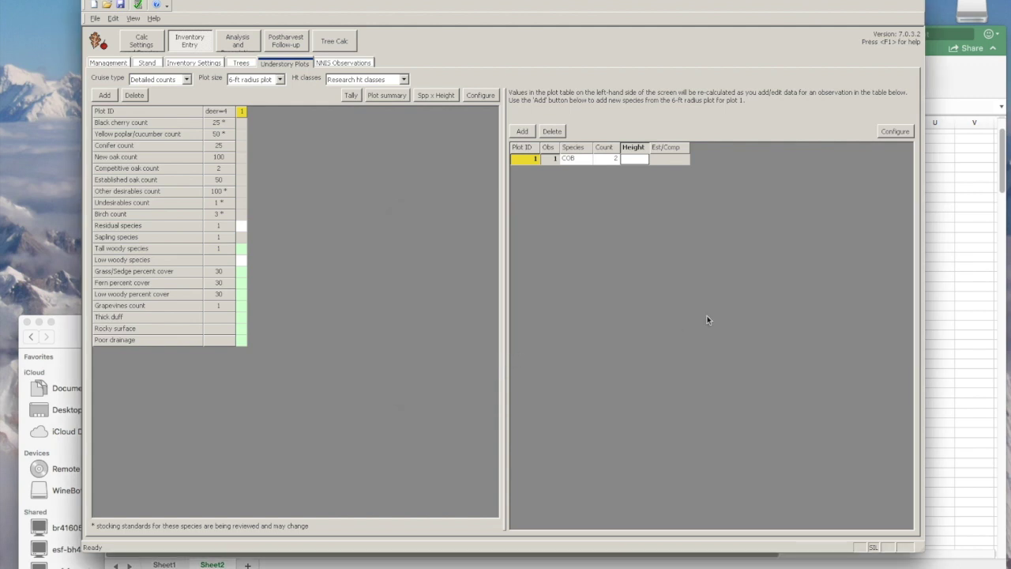
Switch to the "mto understory" workbook in Excel, examine plot 2.6's 1st strata percent cover values, and return to SILVAH.
left_click(947, 222)
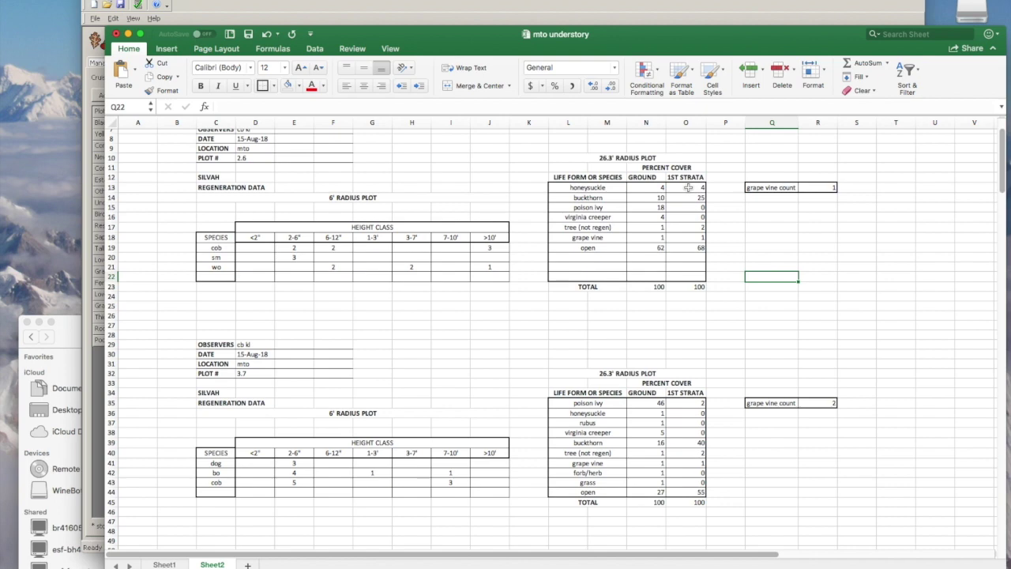
left_click_drag(688, 187, 692, 275)
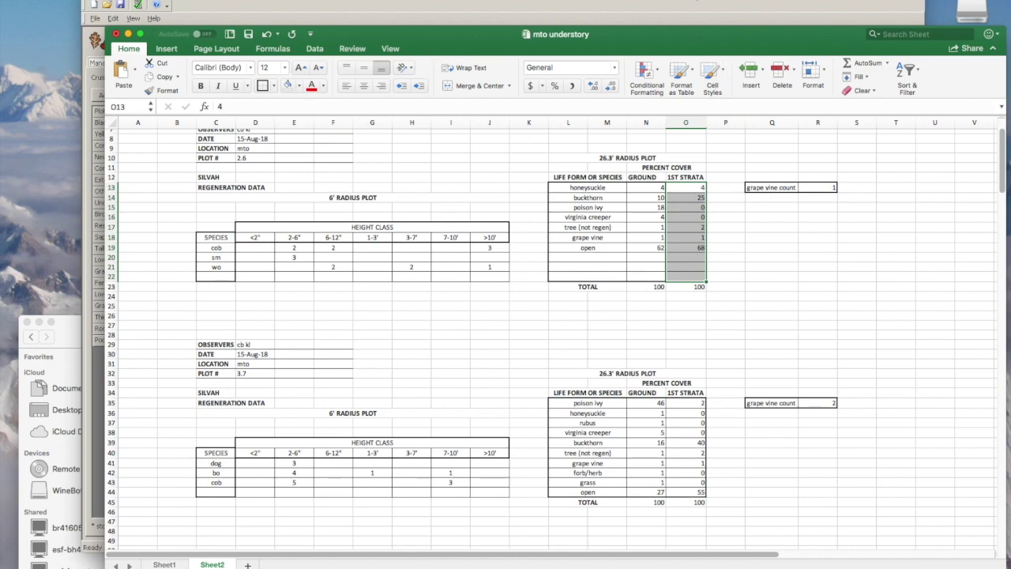
left_click(695, 3)
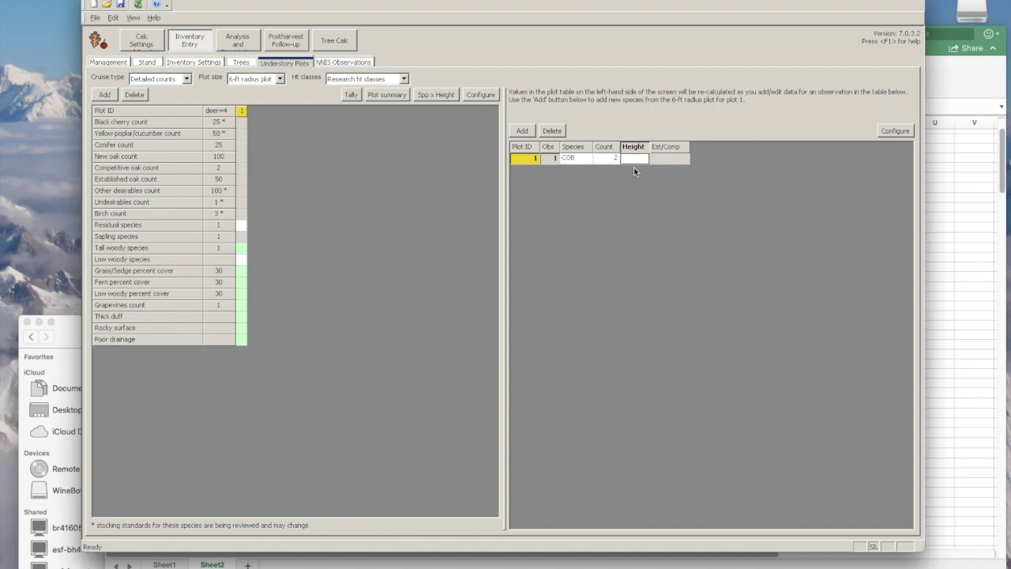
Set the first COB observation's height to 2-6 in and add a second COB observation with count 2 and height 6-12 in.
key("Tab")
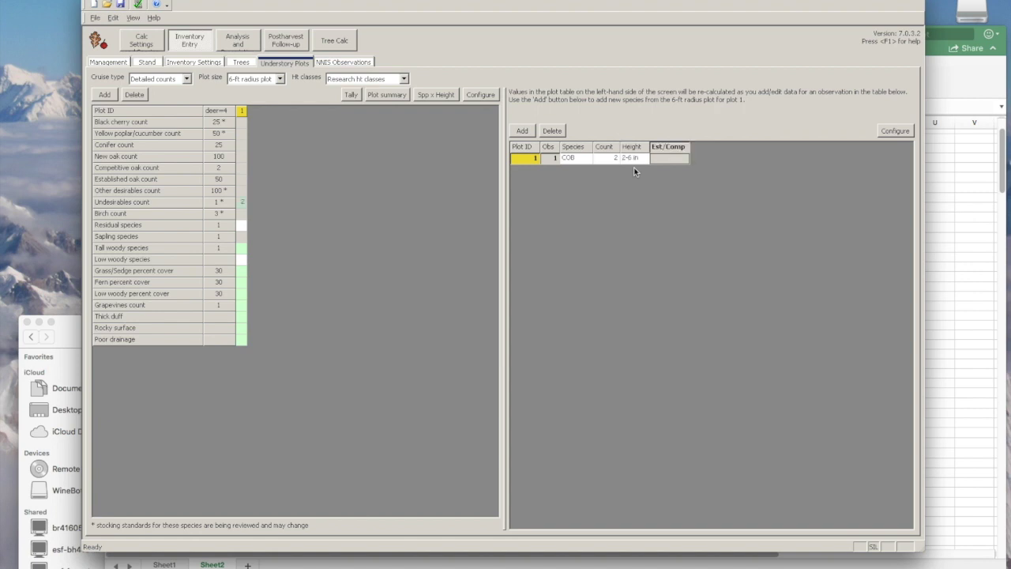
key("Tab")
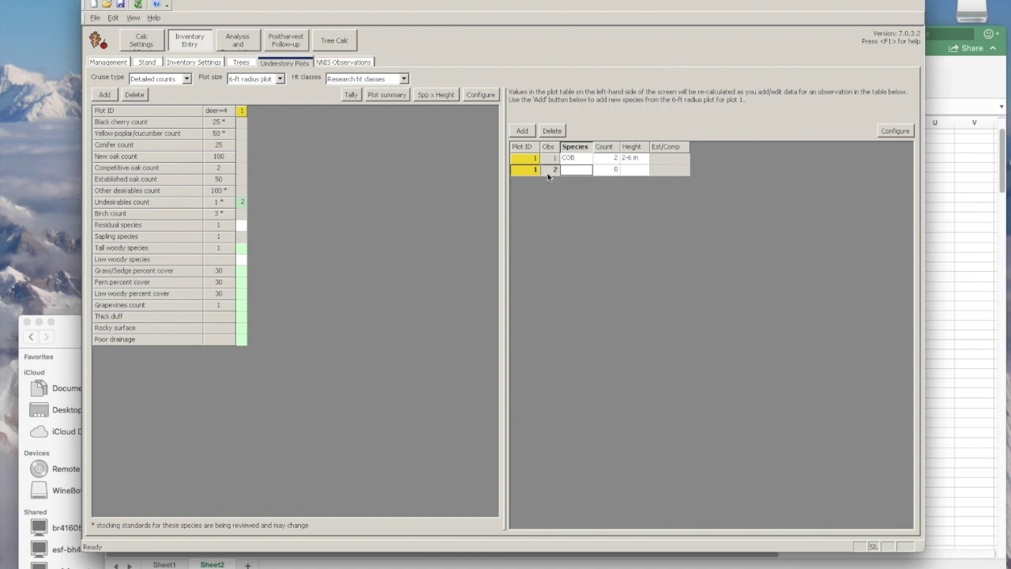
type("ob")
key("Tab")
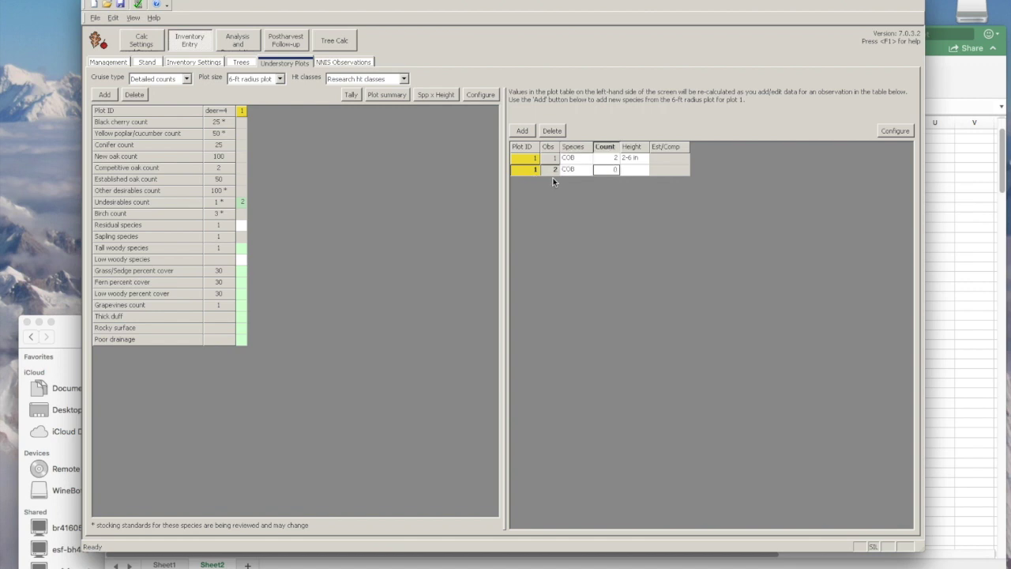
type("2")
key("Tab")
type("6")
key("Tab")
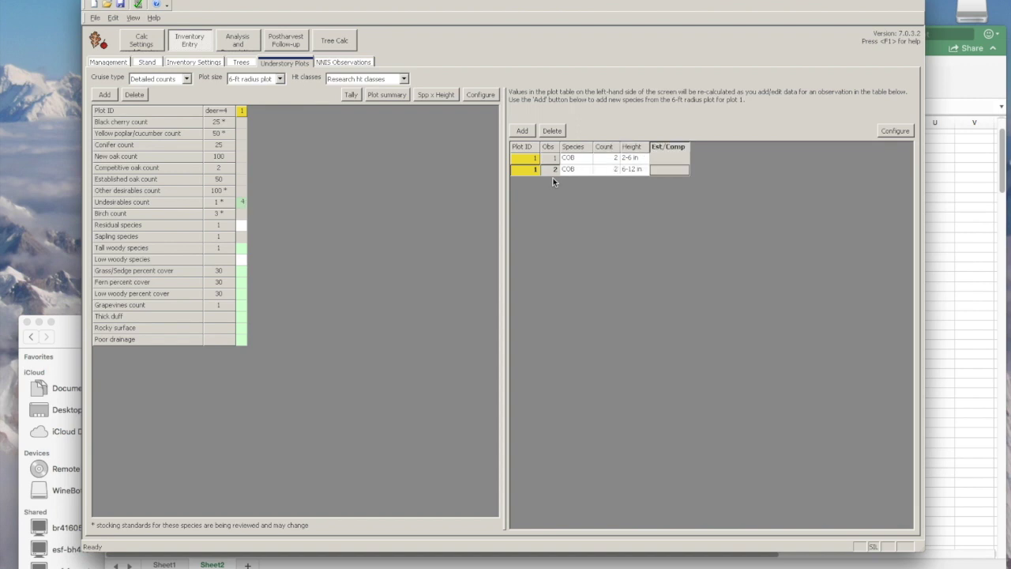
Add a third observation to plot 1 for species COB with count 3 and height >10 ft.
key("Tab")
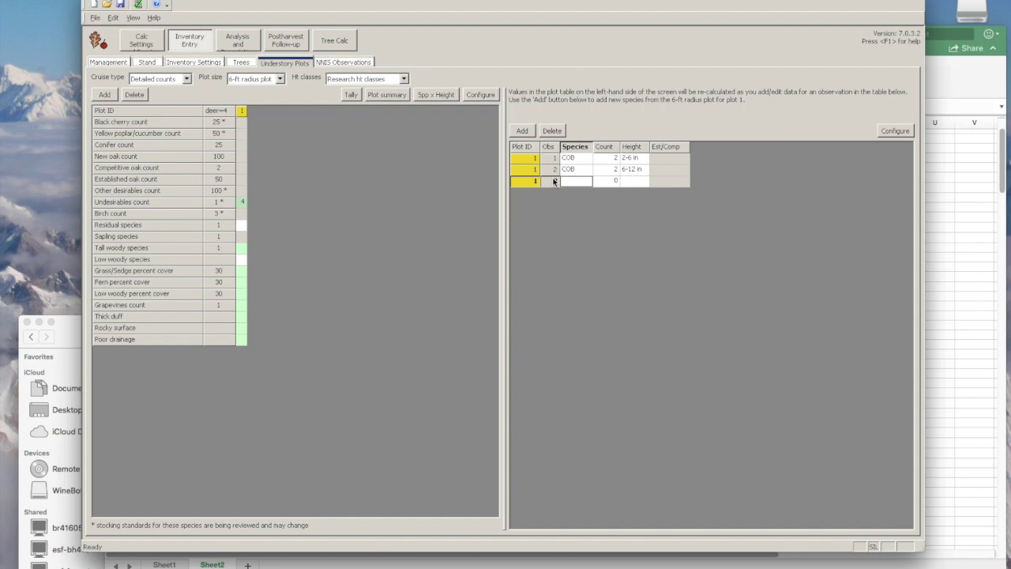
type("cob")
key("Tab")
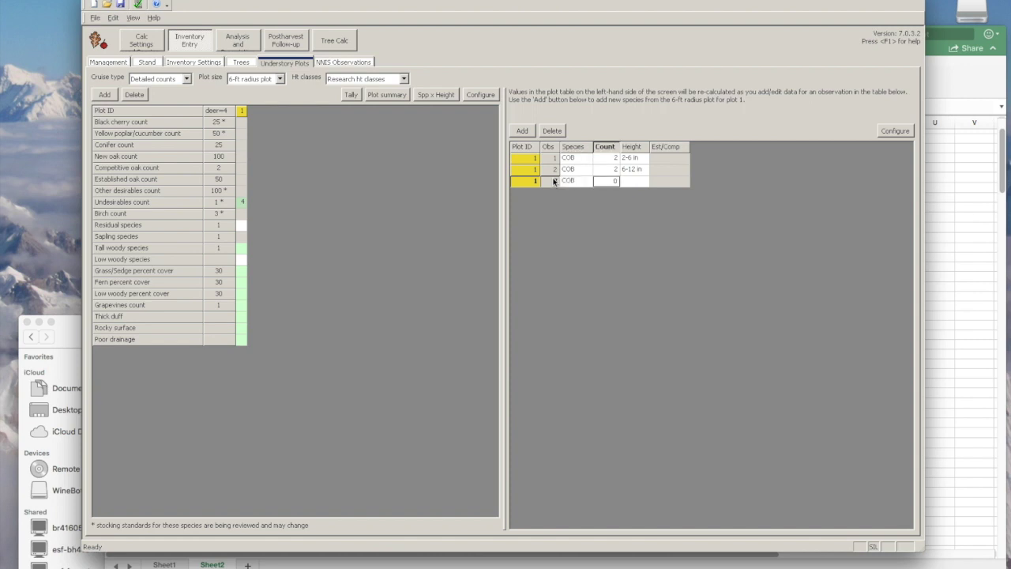
type("3")
key("Tab")
type("6")
key("Tab")
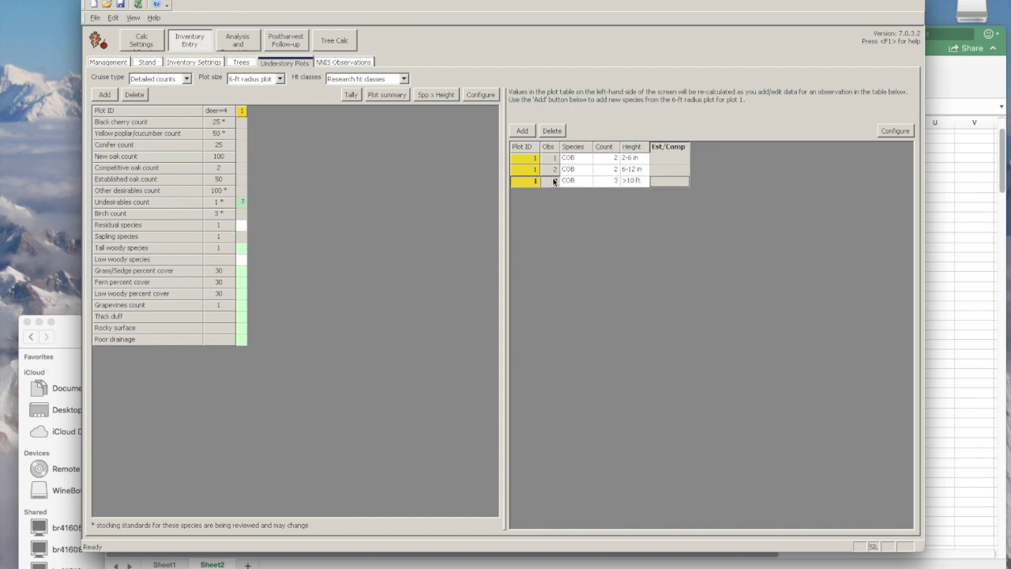
Add a fourth observation to plot 1 for species SM with count 3 and height 2-6 in.
key("Tab")
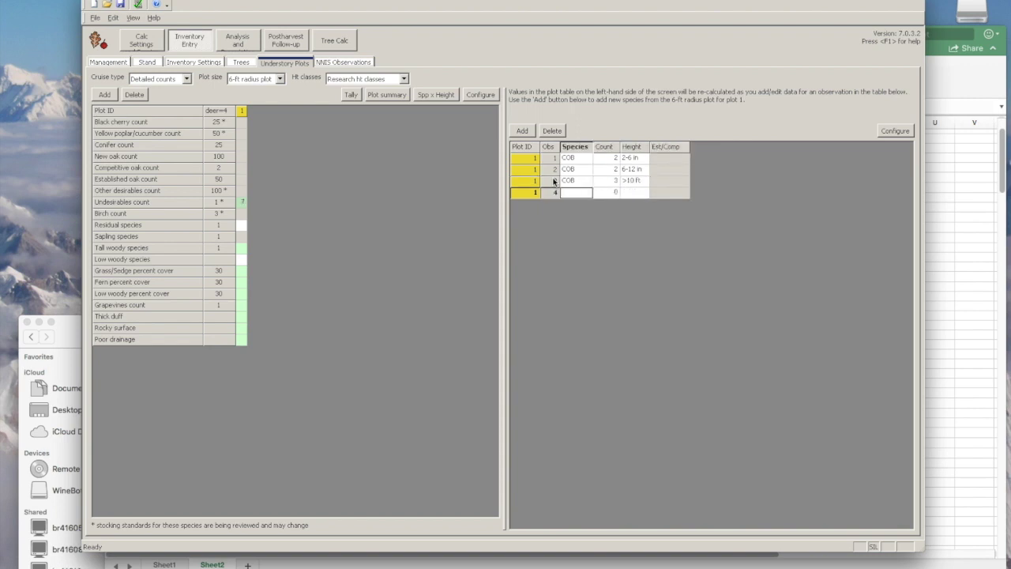
type("sm")
key("Tab")
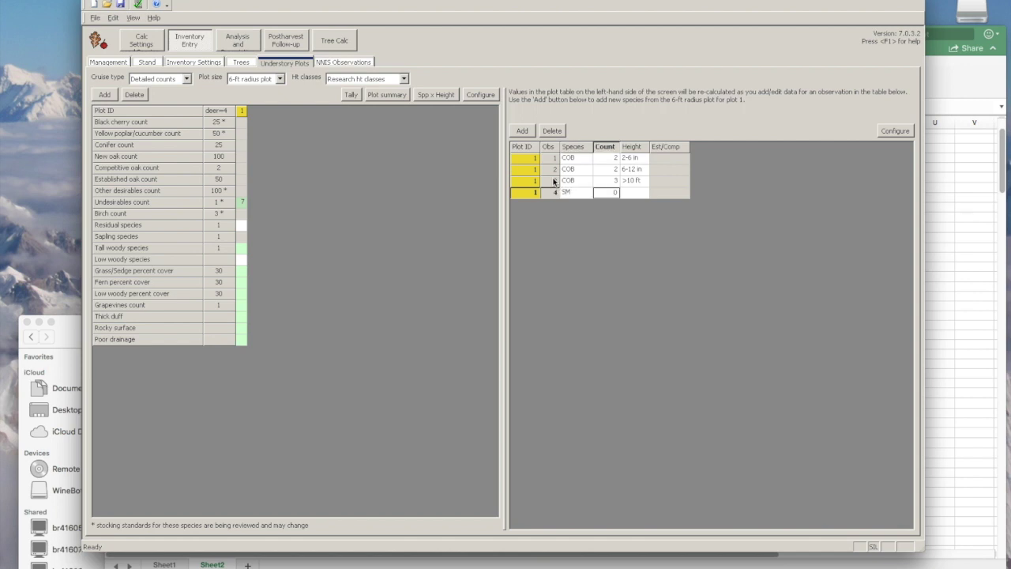
key("Tab")
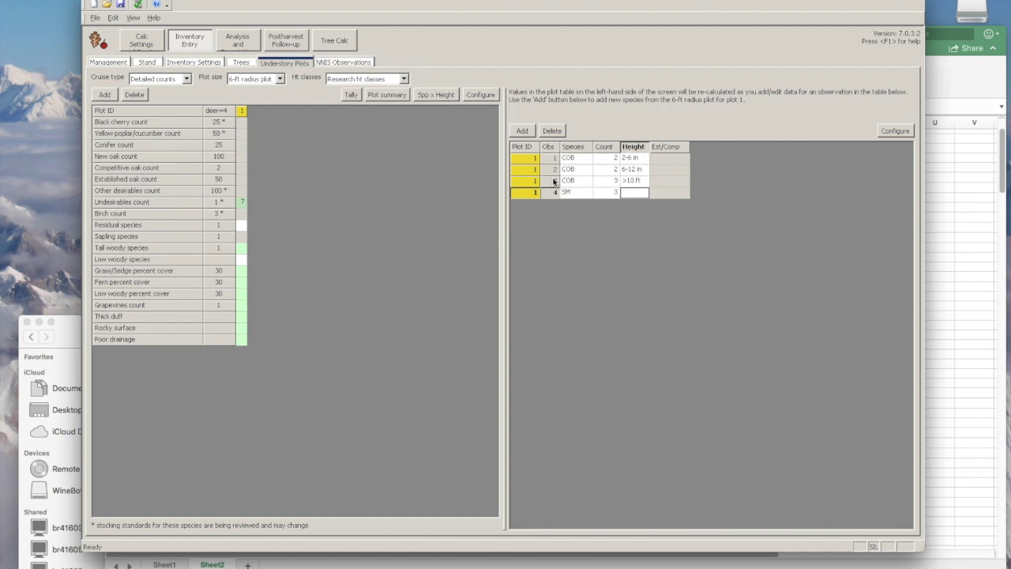
type("1")
key("Tab")
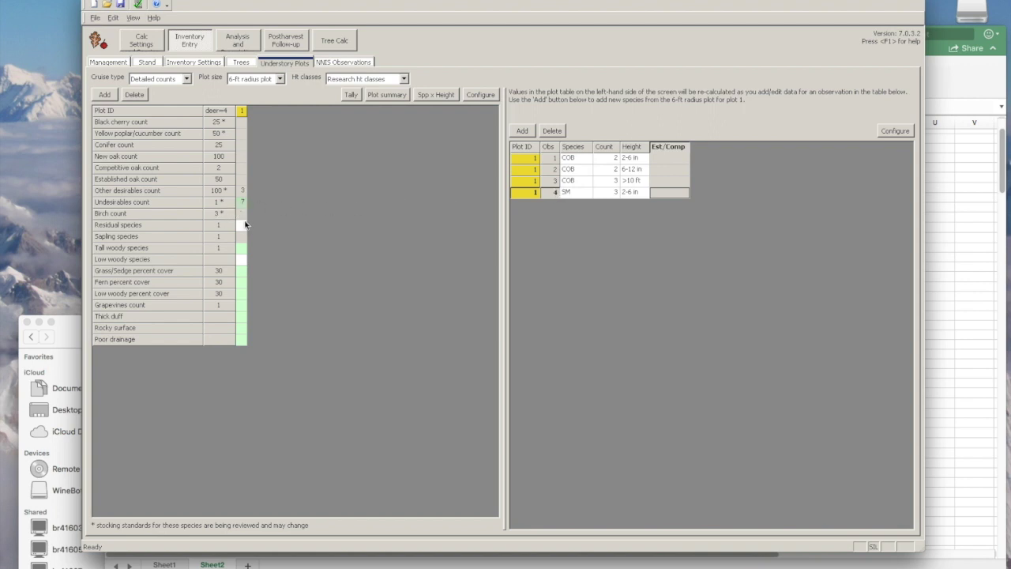
Enter COB as both the tall woody species and the low woody species of plot 1.
left_click(241, 250)
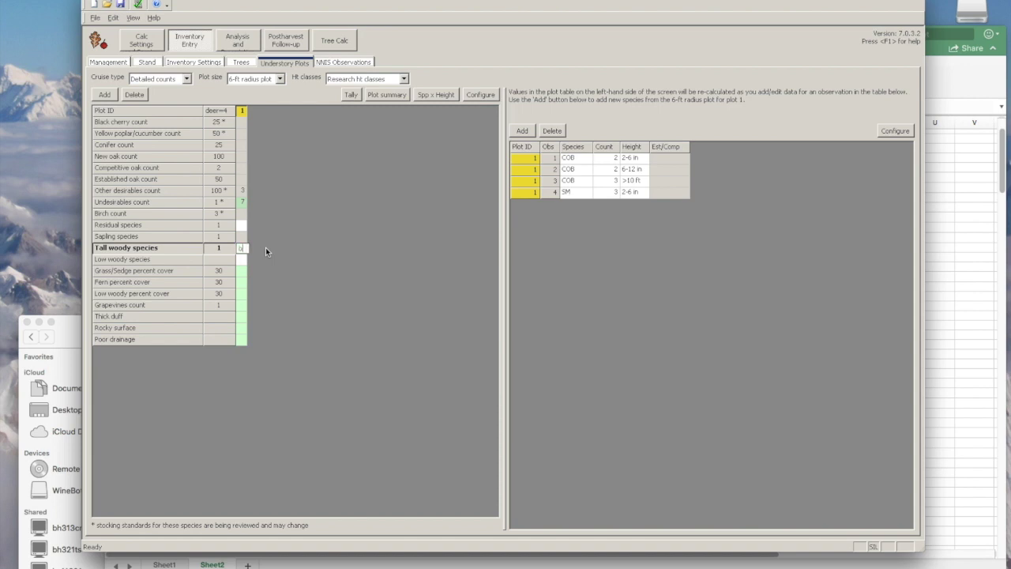
key("Return")
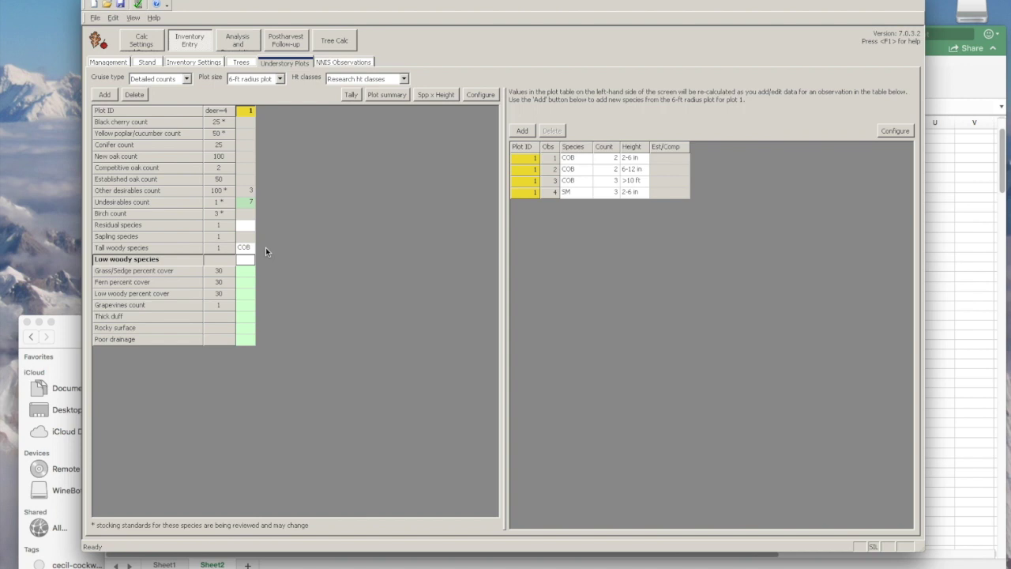
key("Return")
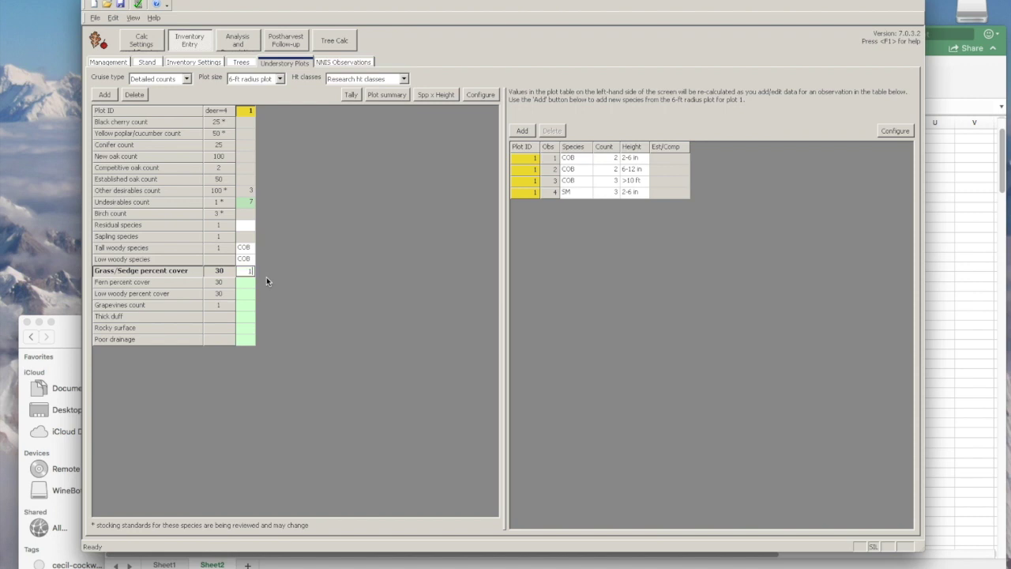
Enter plot 1's grass/sedge cover as 1 percent, low woody cover as 30 percent and grapevines count as 1.
key("Return")
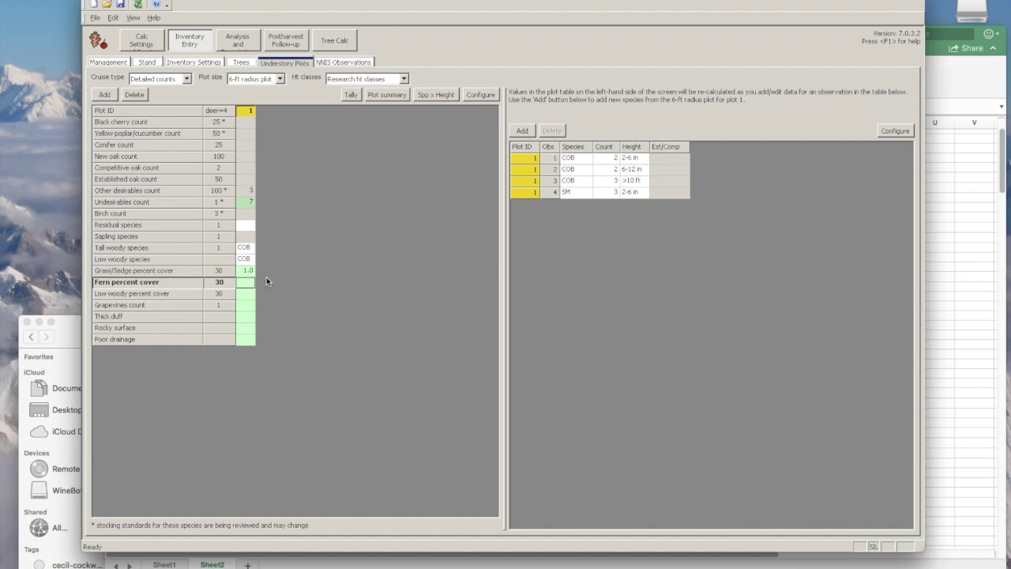
left_click(250, 294)
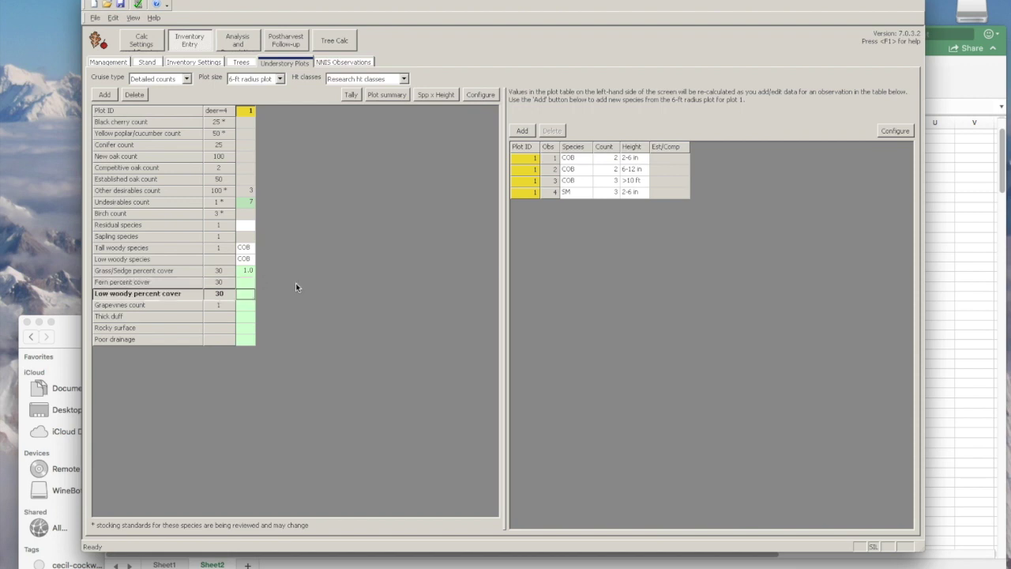
type("30")
key("Return")
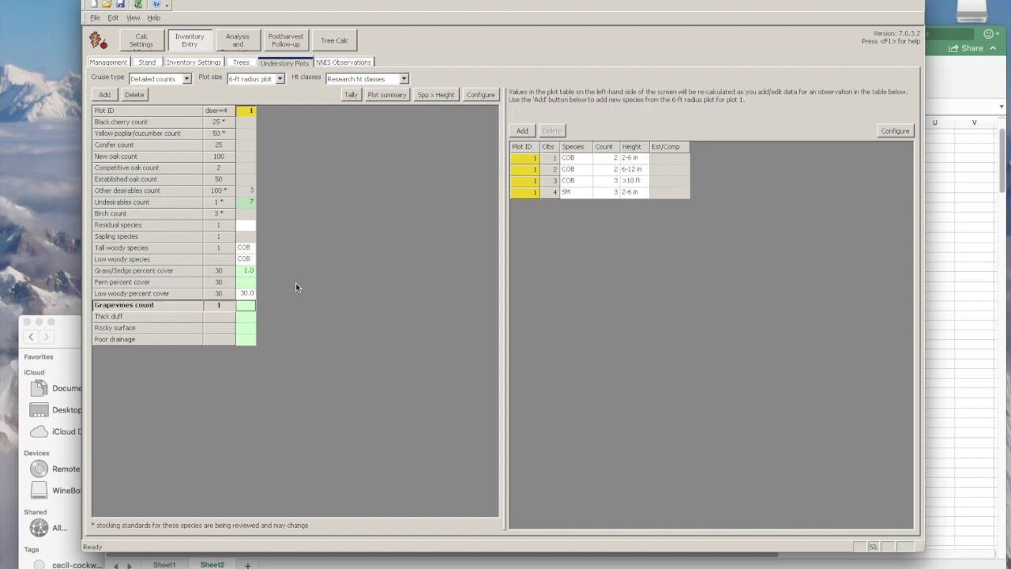
type("1")
View the variable description of the Thick duff row, covering when this site limitation applies.
right_click(158, 319)
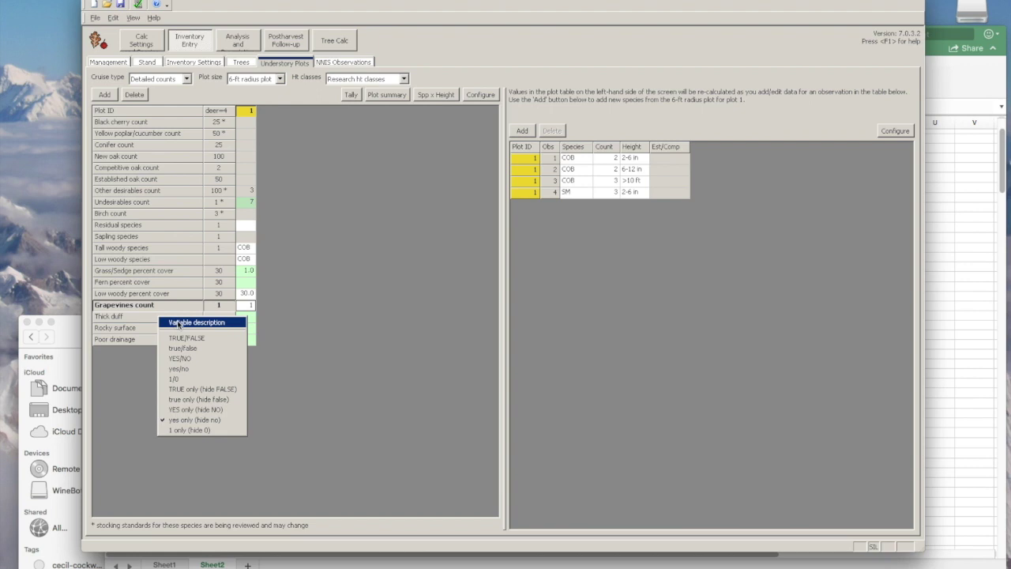
left_click(181, 324)
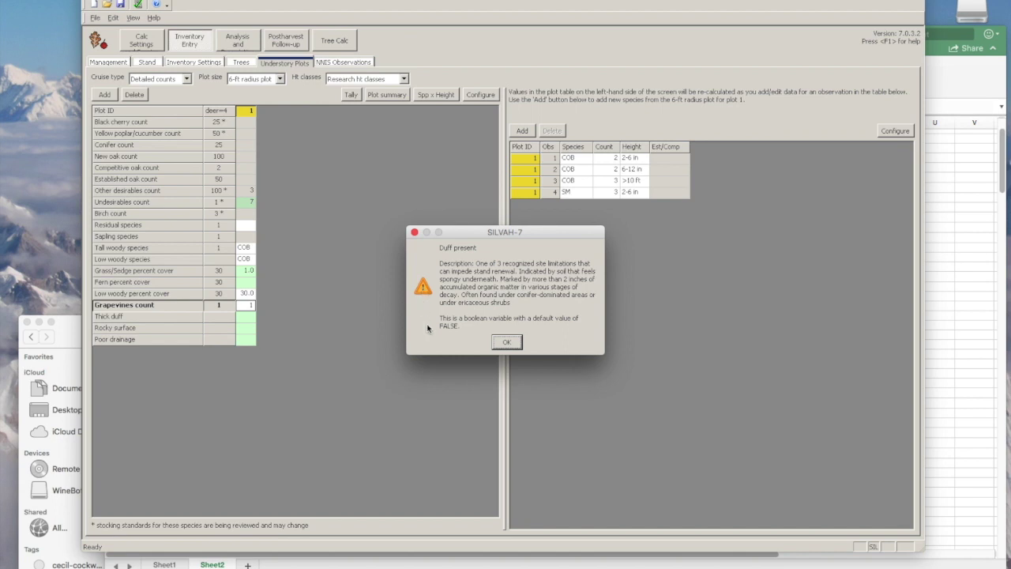
left_click(506, 342)
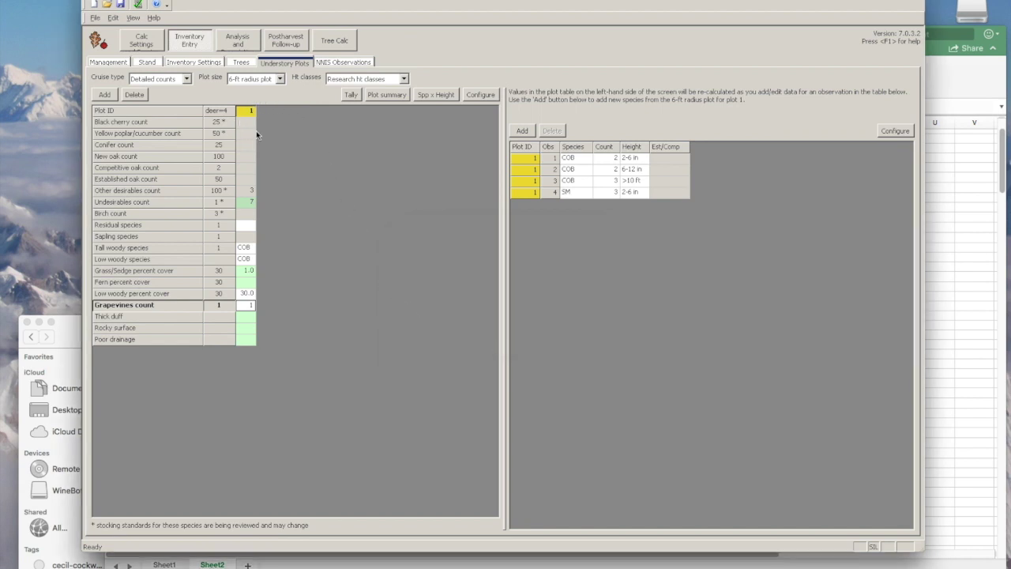
Add plot 2 with a first observation for species DOG, count 3 and height 2-6 in.
left_click(109, 96)
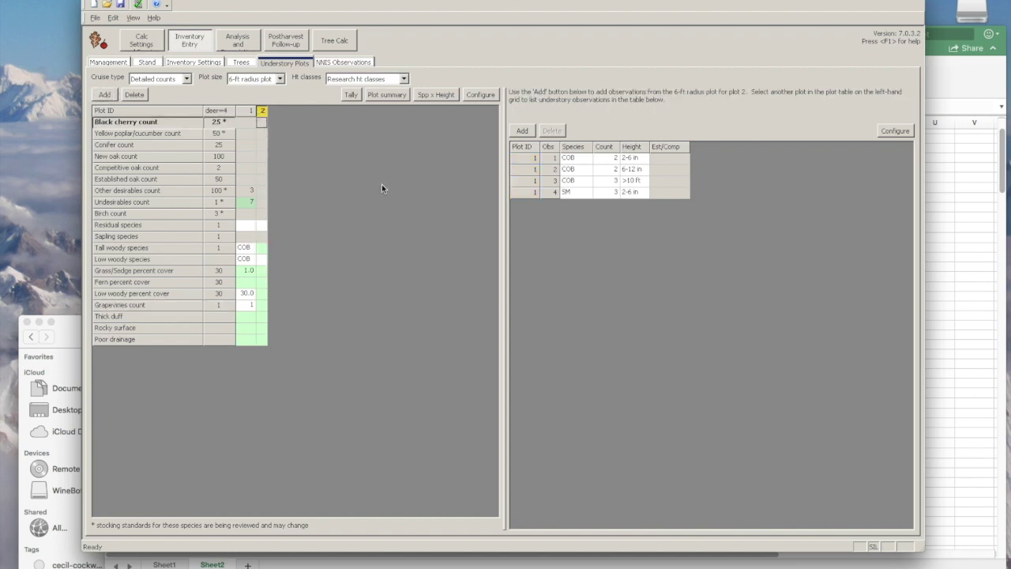
left_click(522, 132)
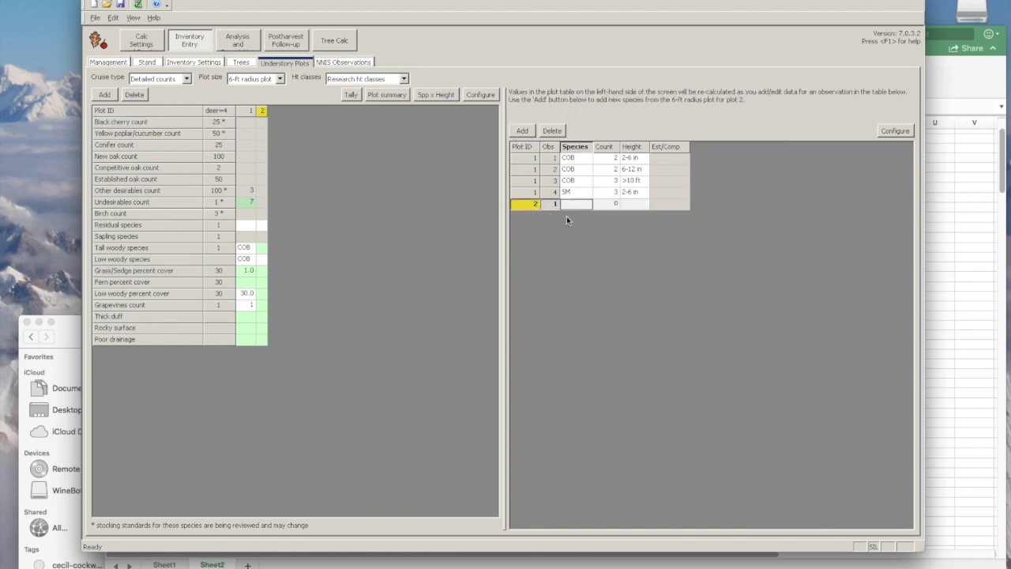
type("DOG")
key("Tab")
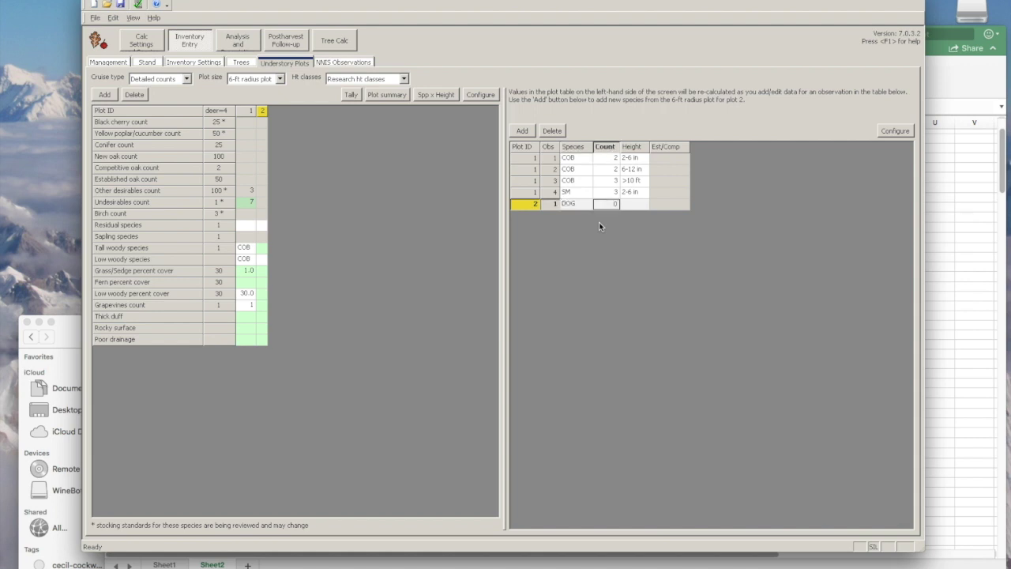
type("3")
key("Tab")
type("2")
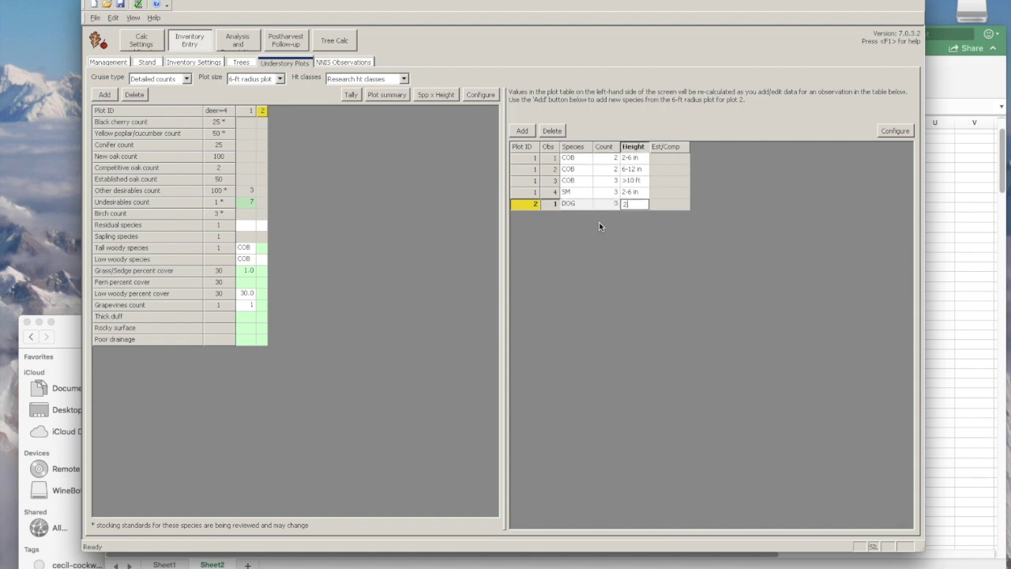
key("Tab")
Add a second observation to plot 2 for species LON with count 5 and height 2-6 in.
key("Tab")
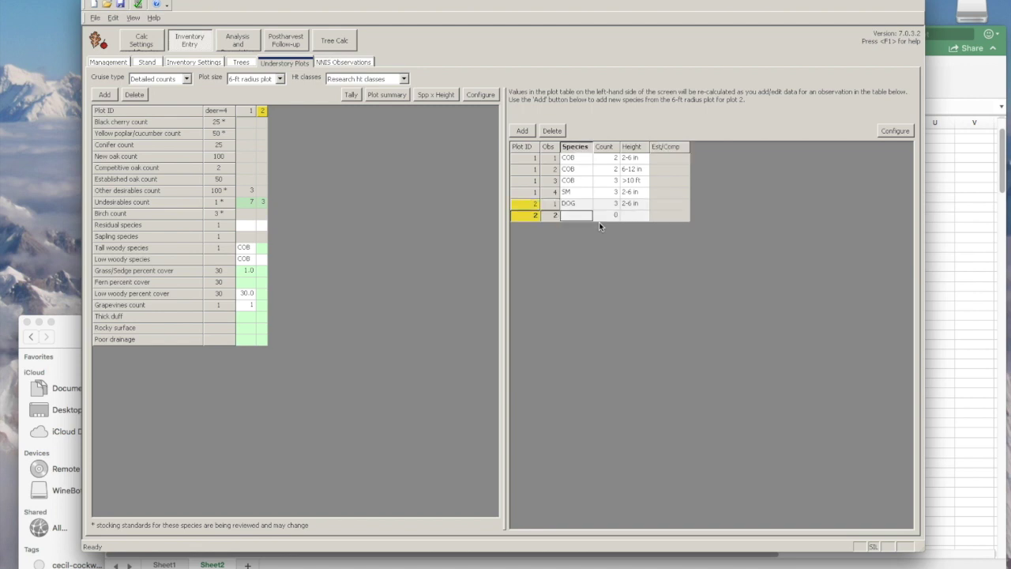
type("lon")
key("Tab")
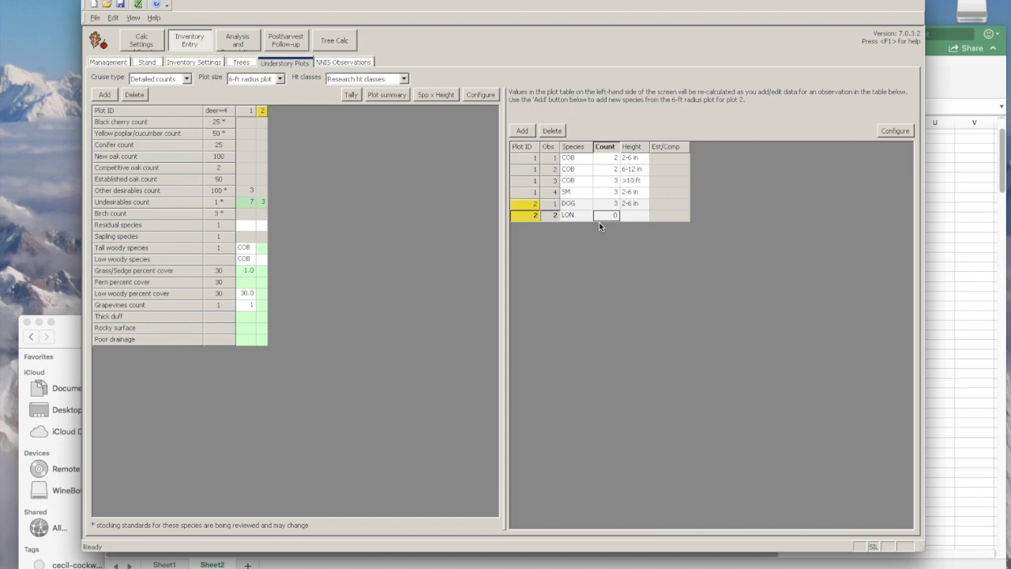
type("5")
key("Tab")
type("1")
key("Tab")
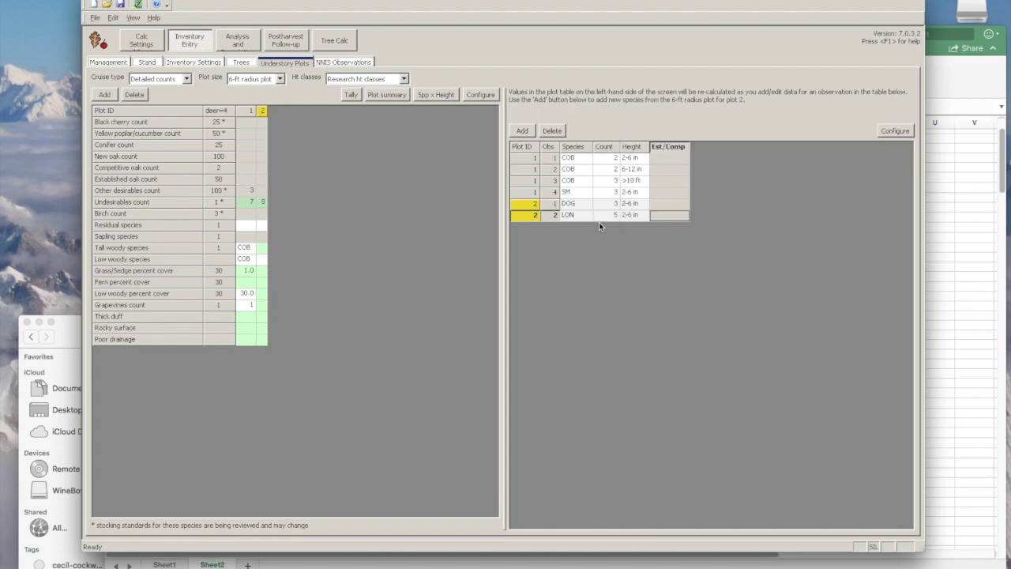
Add a third observation to plot 2 for species WO with count 1 and height 3-7 ft.
key("Tab")
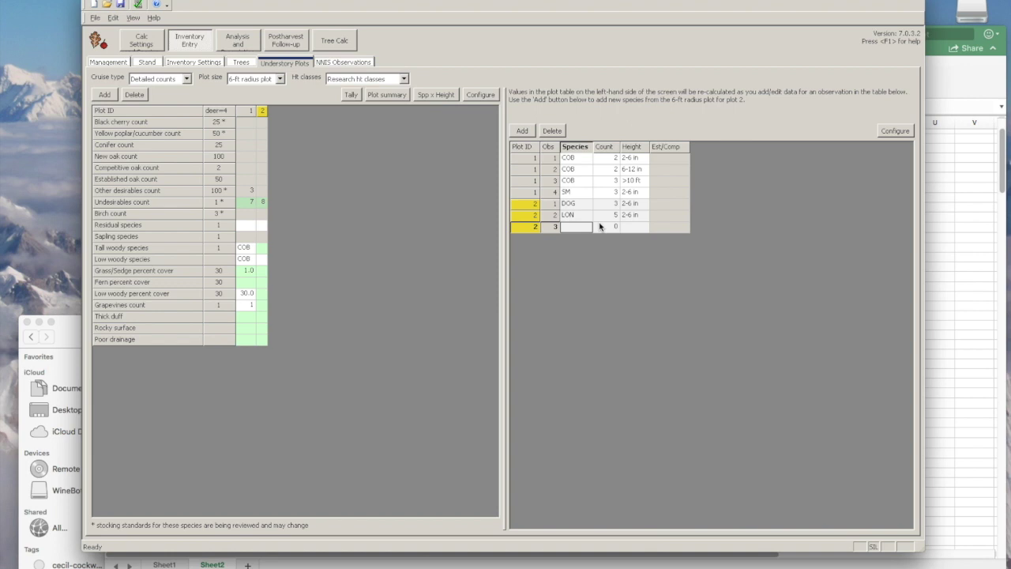
type("wo")
key("Tab")
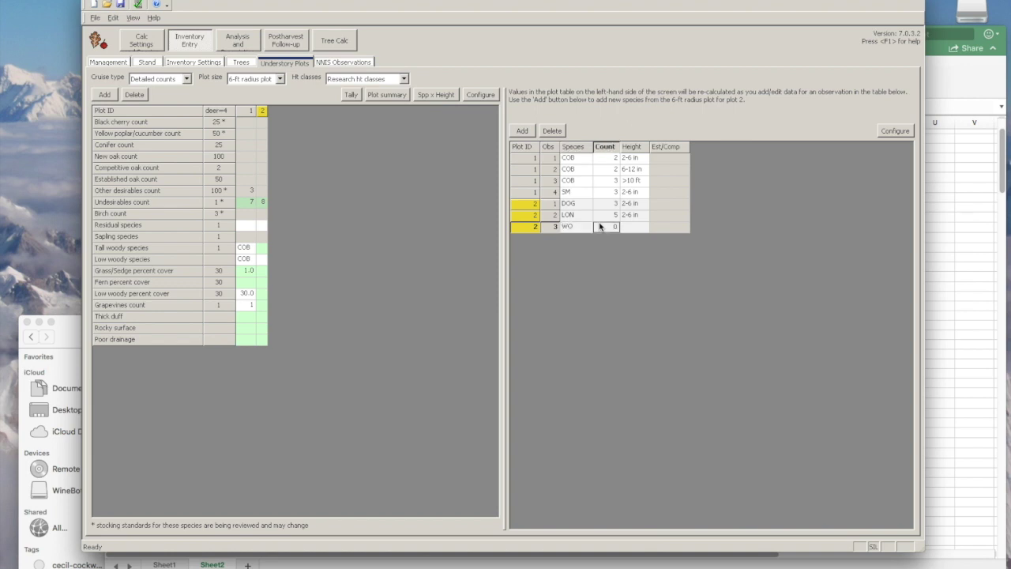
type("1")
key("Tab")
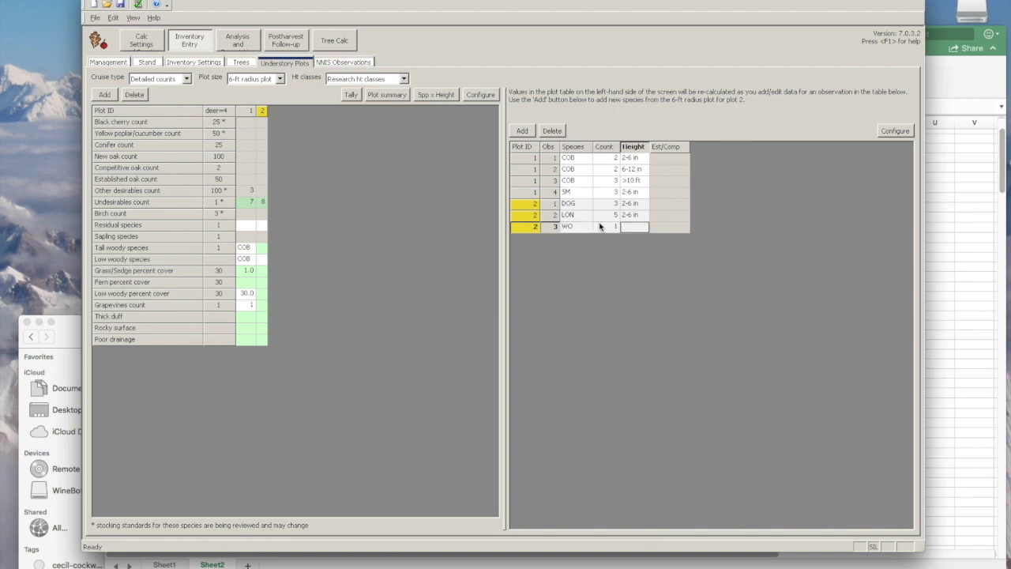
type("3")
key("Tab")
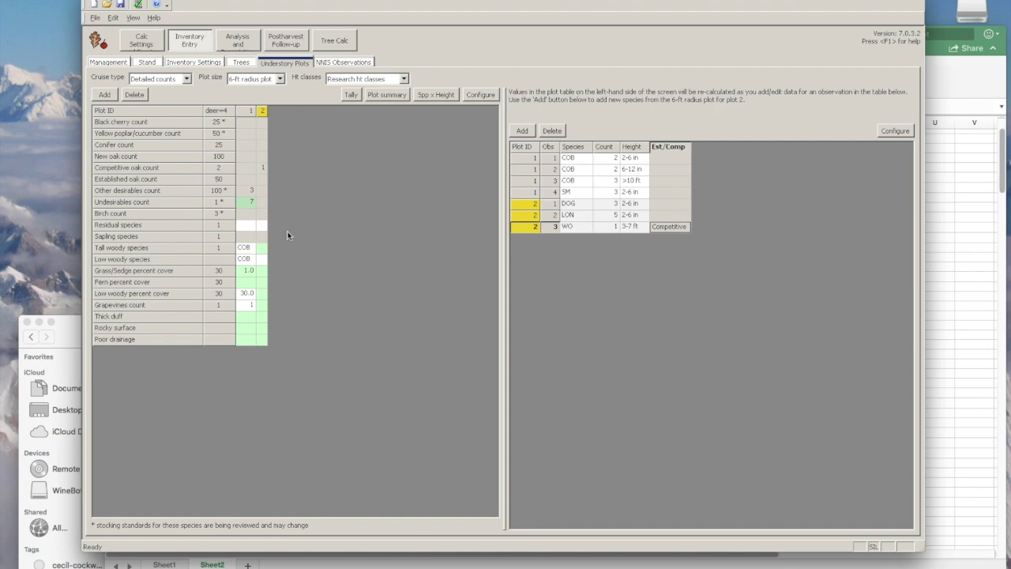
Enter COB as the tall woody species and LON as the low woody species of plot 2.
left_click(262, 248)
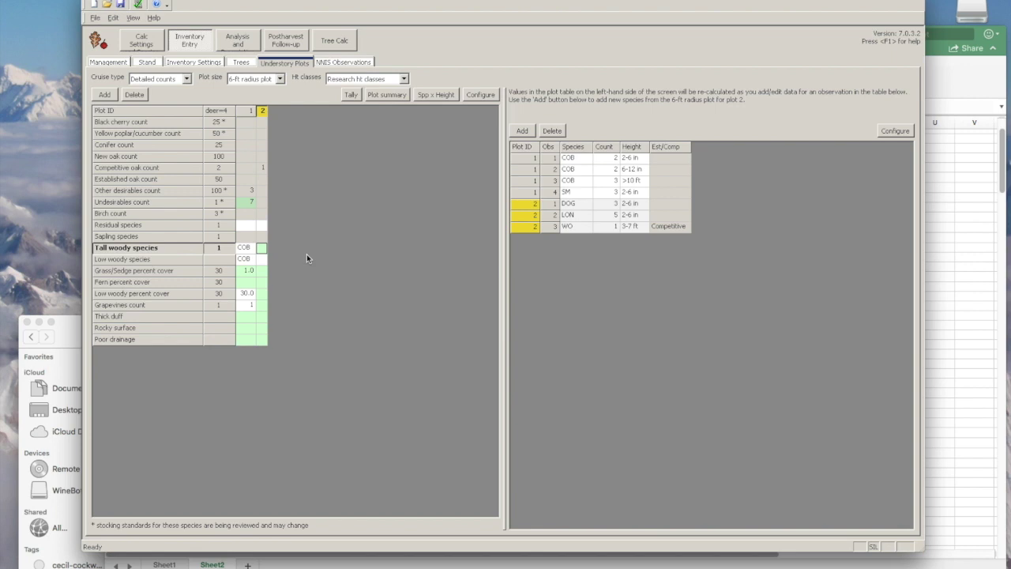
type("b")
key("Return")
type("lonm")
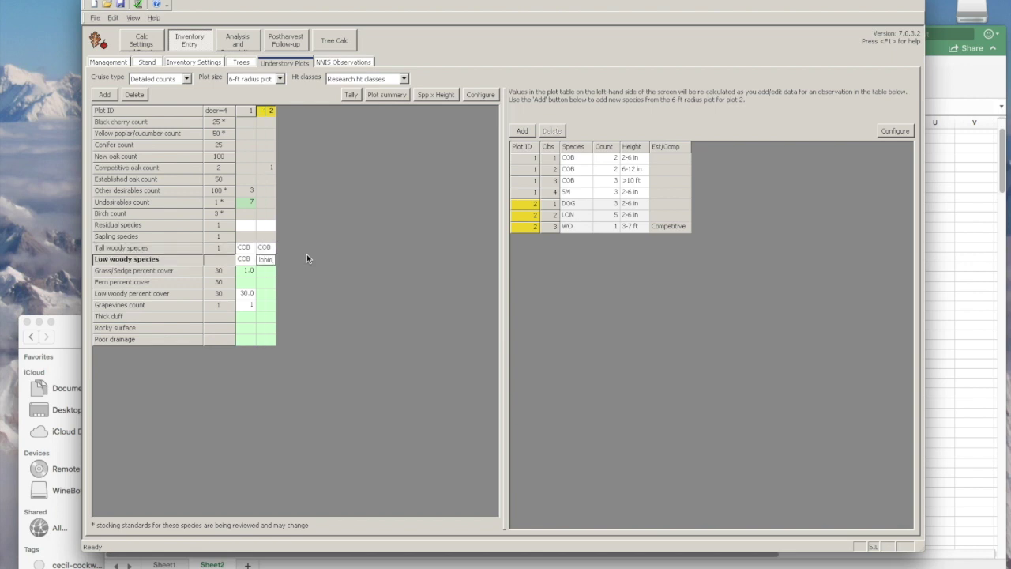
key("BackSpace")
key("Return")
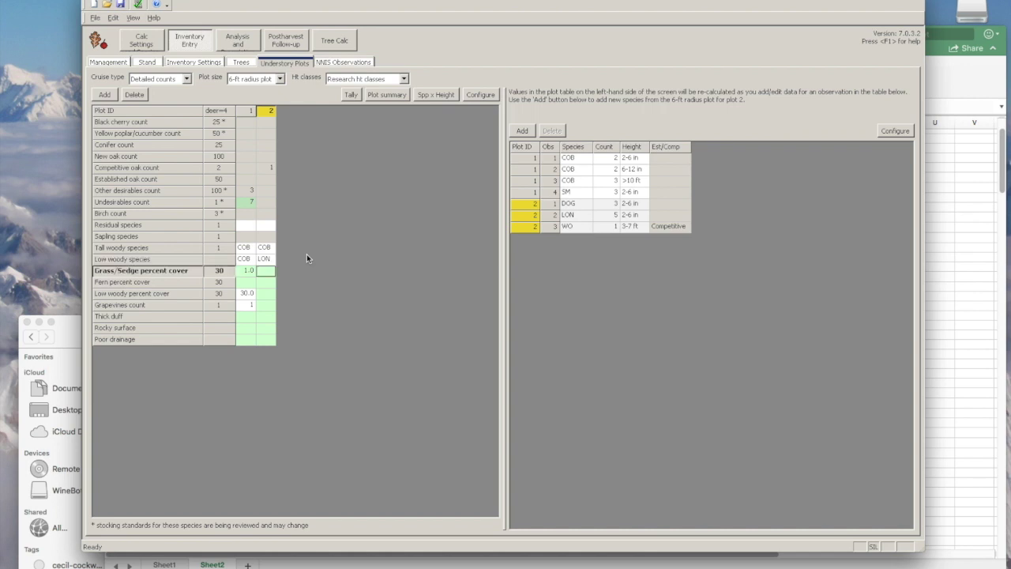
Enter plot 2's low woody cover as 35 percent and its grapevines count as 1.
key("Return")
key("Return")
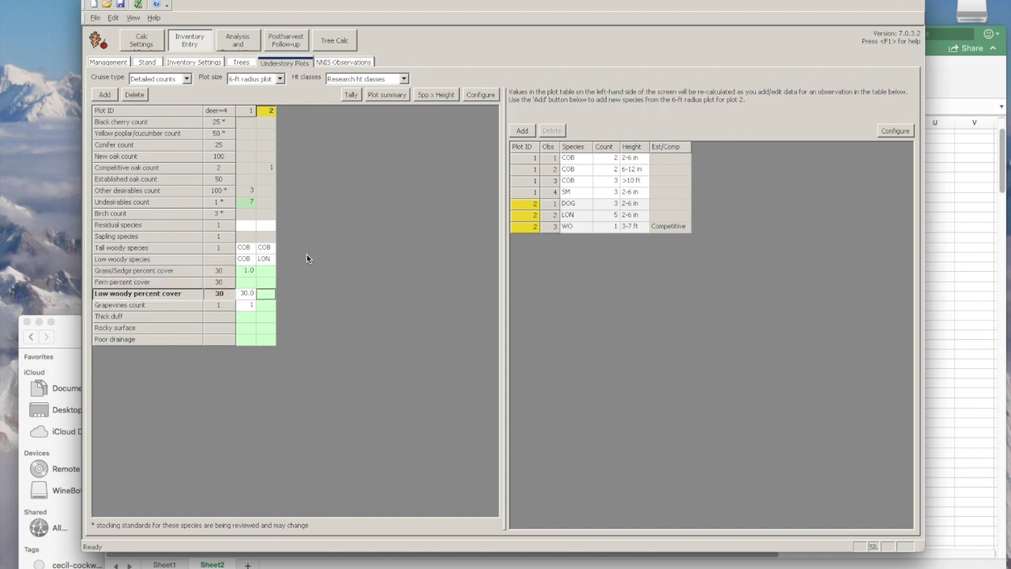
type("35")
key("Return")
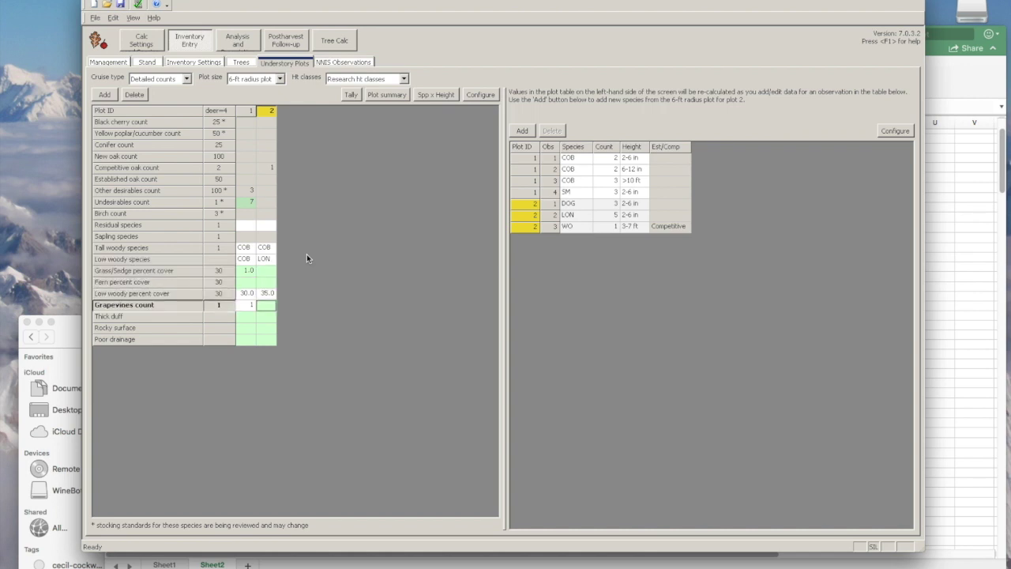
type("1")
key("Return")
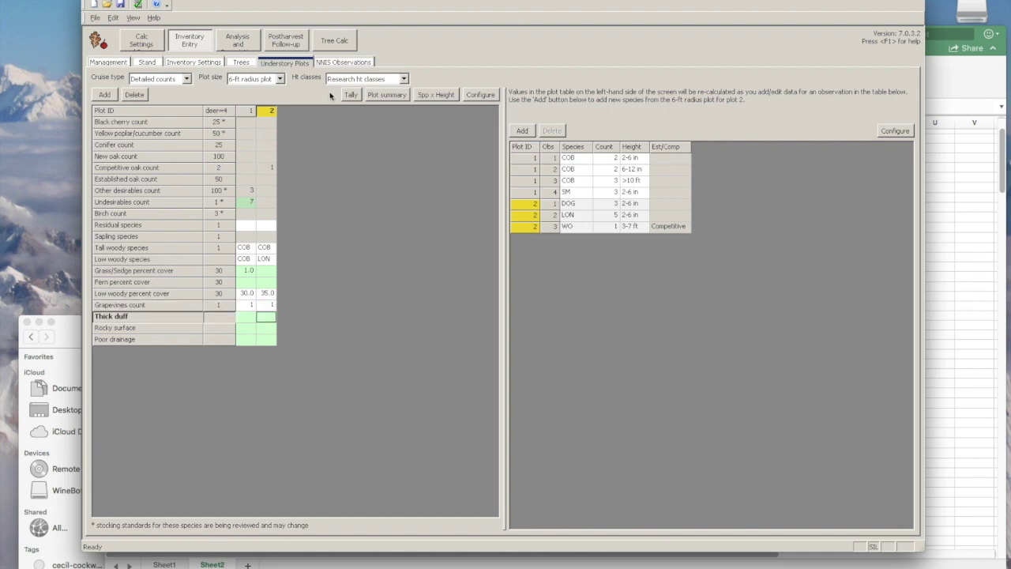
Add plot 3 with a first observation for species WO, count 2, height 2-6 in and establishment class New.
left_click(104, 95)
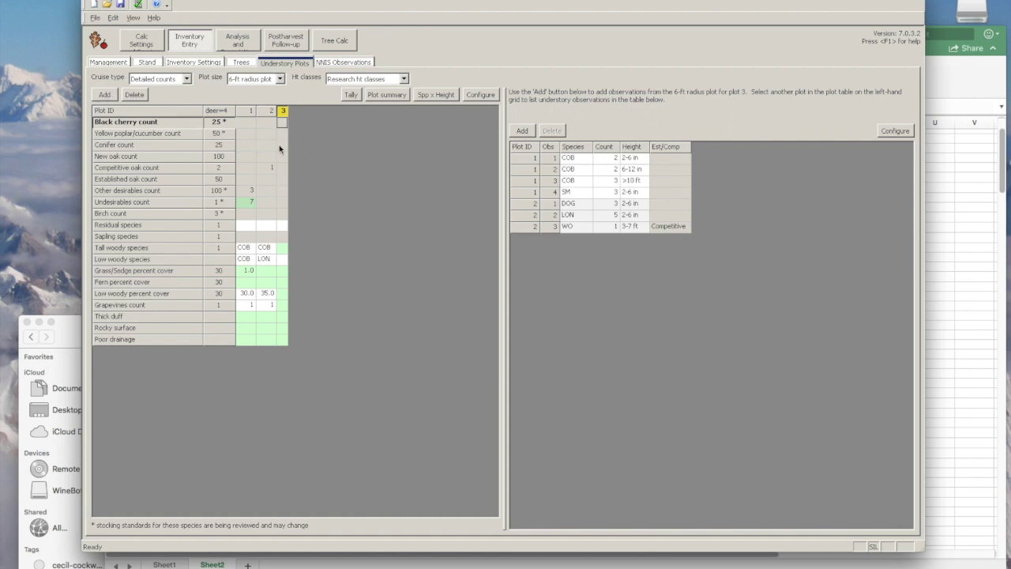
left_click(523, 130)
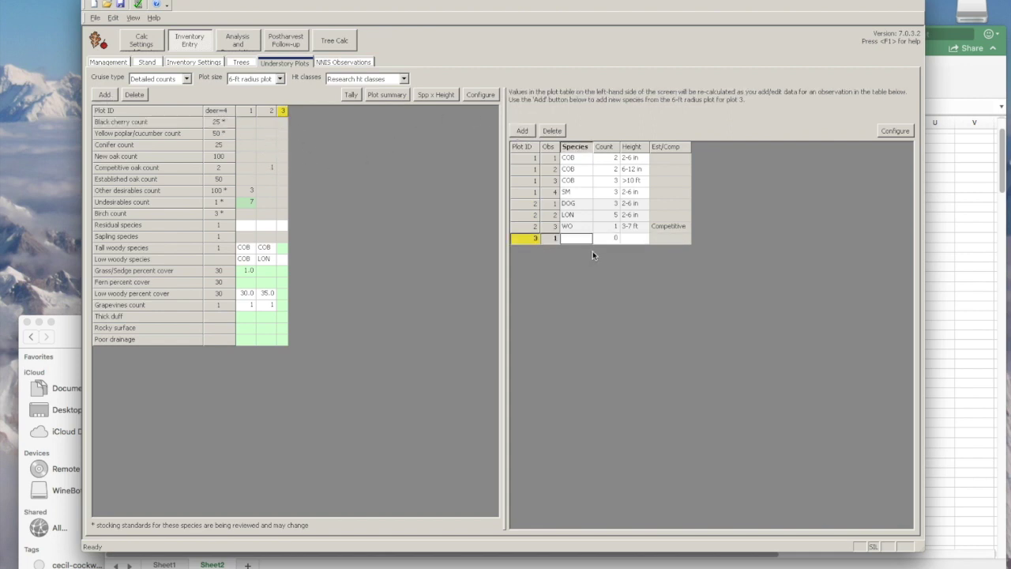
type("wo")
key("Tab")
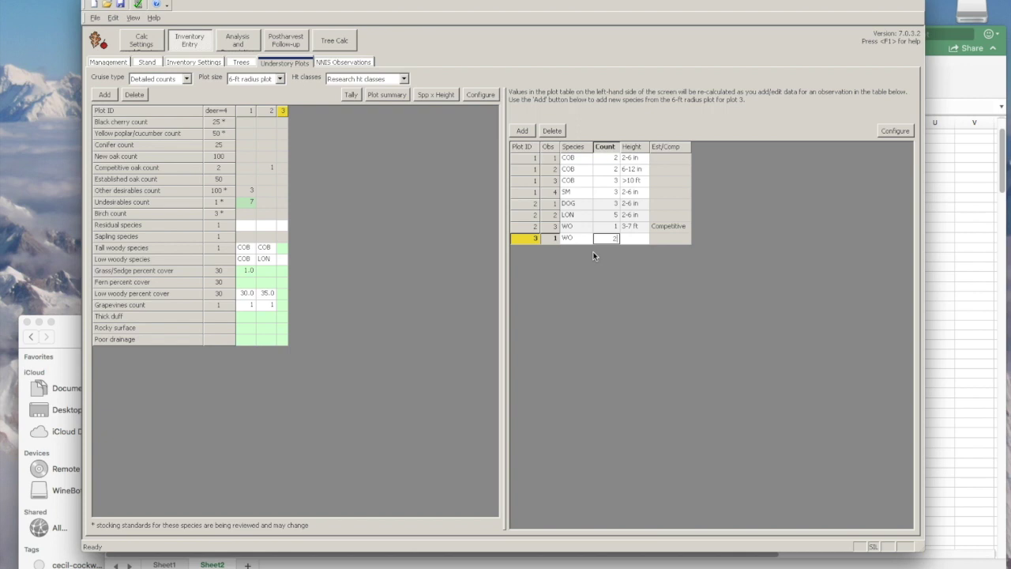
key("Tab")
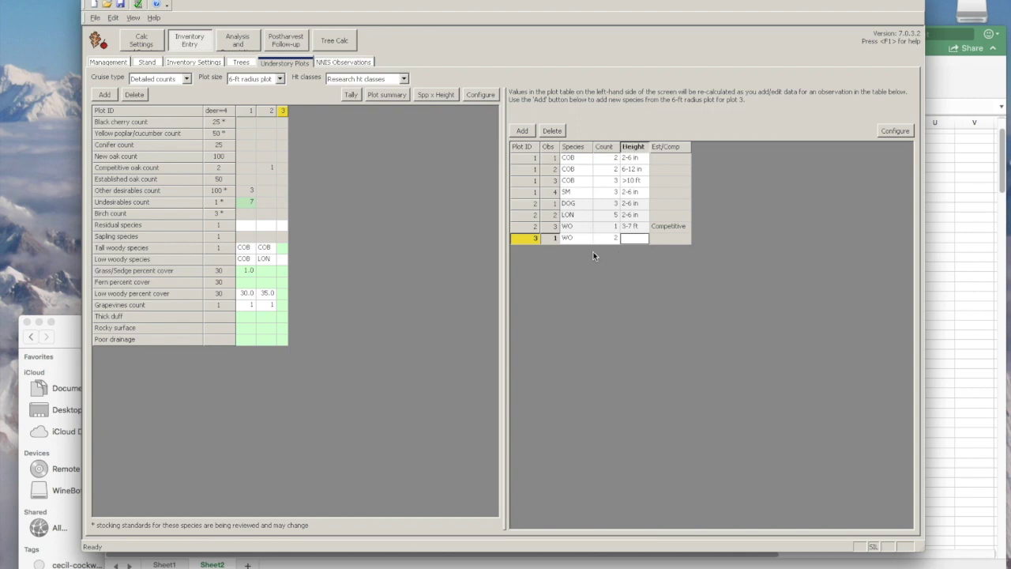
type("1")
key("Tab")
type("n")
key("Tab")
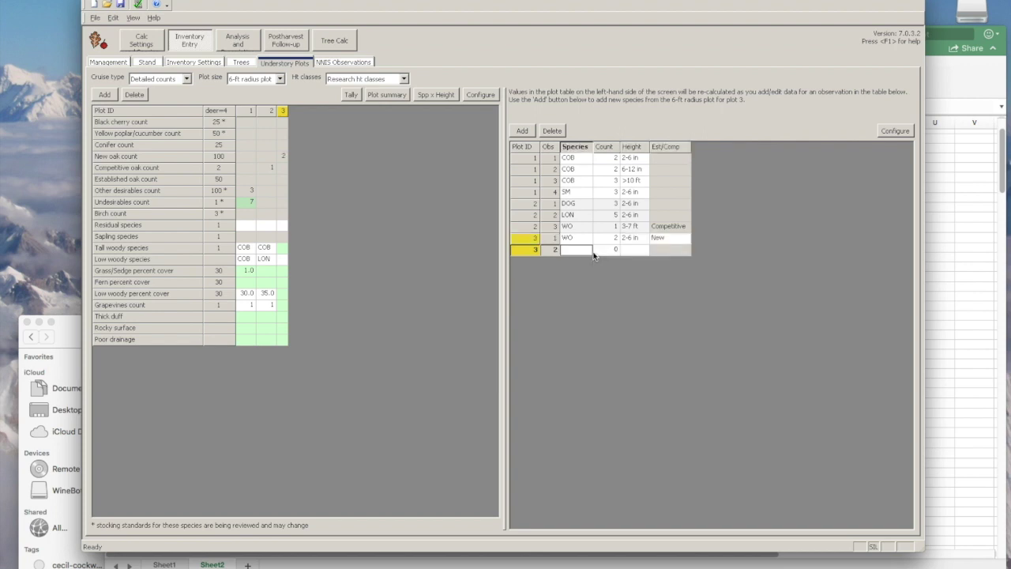
Add a second observation to plot 3 for species COB with count 3 and height 1-3 ft.
type("cob")
key("Tab")
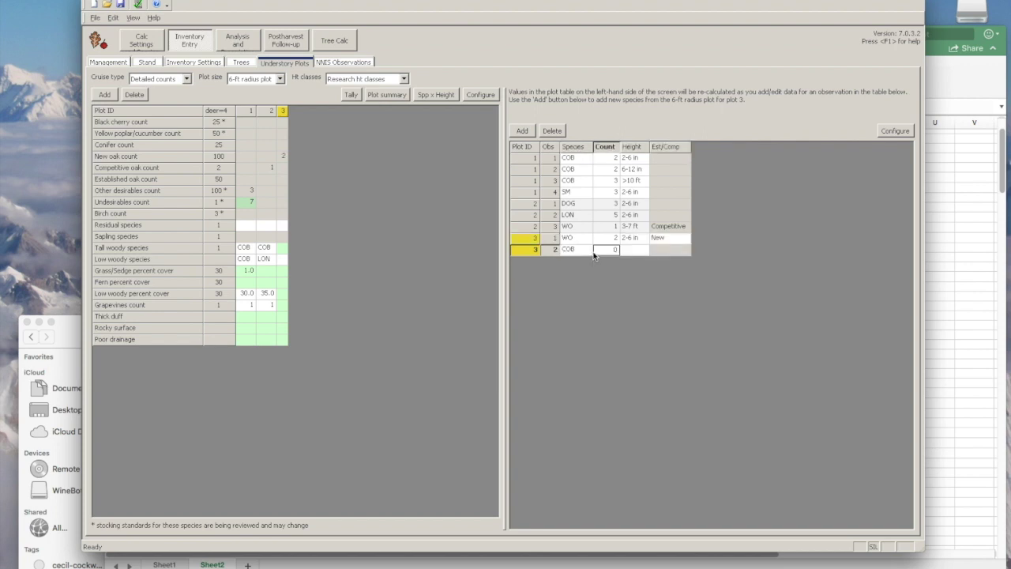
type("3")
key("Tab")
type("3")
key("Tab")
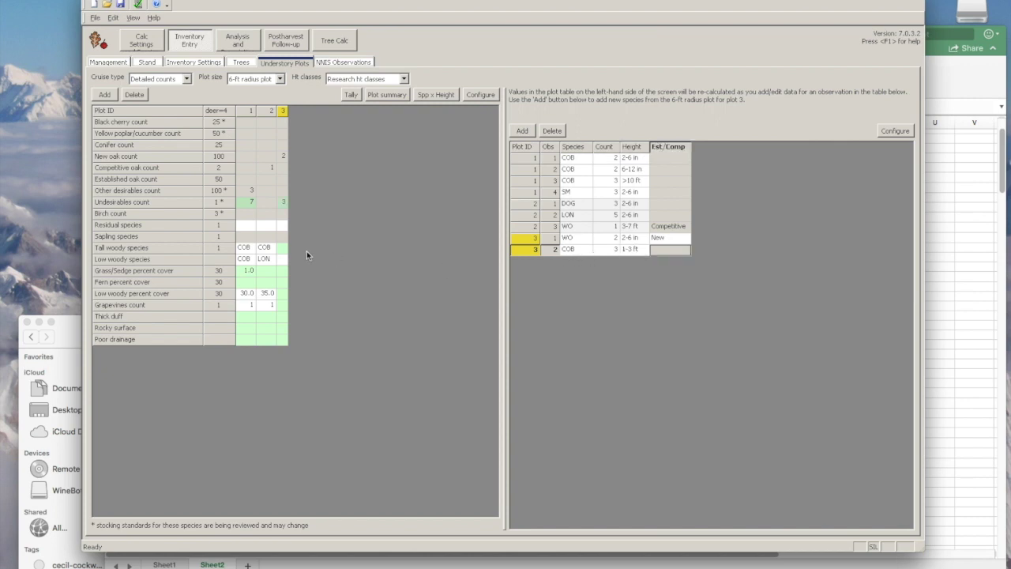
Enter COB as both the tall woody species and the low woody species of plot 3.
left_click(283, 248)
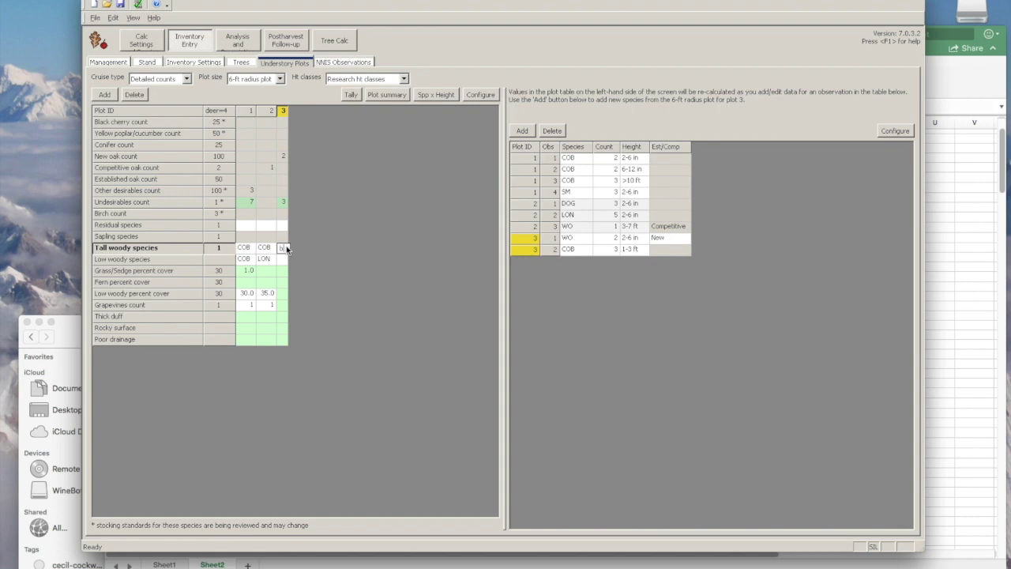
type("cob")
key("Return")
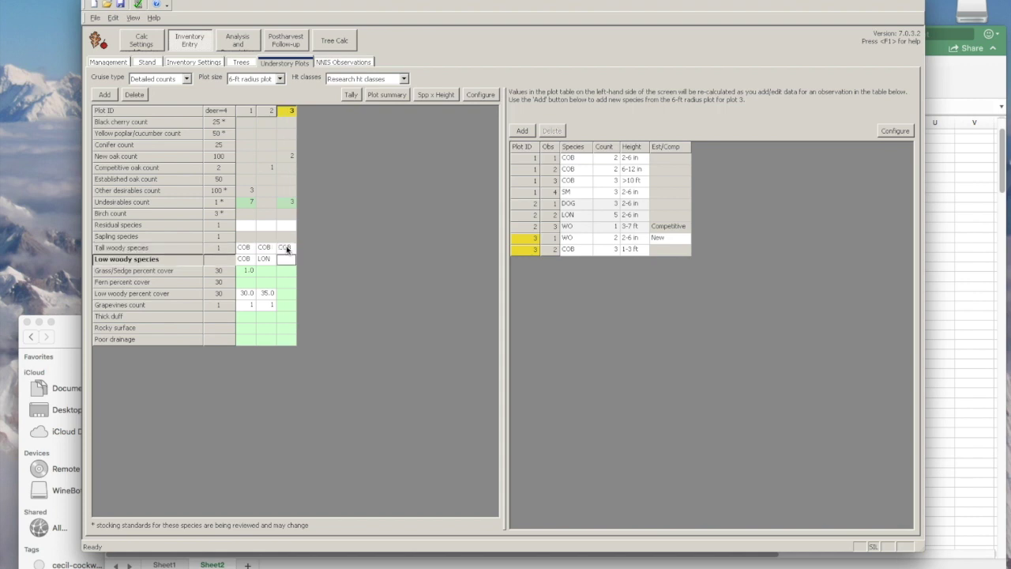
type("cob")
key("Return")
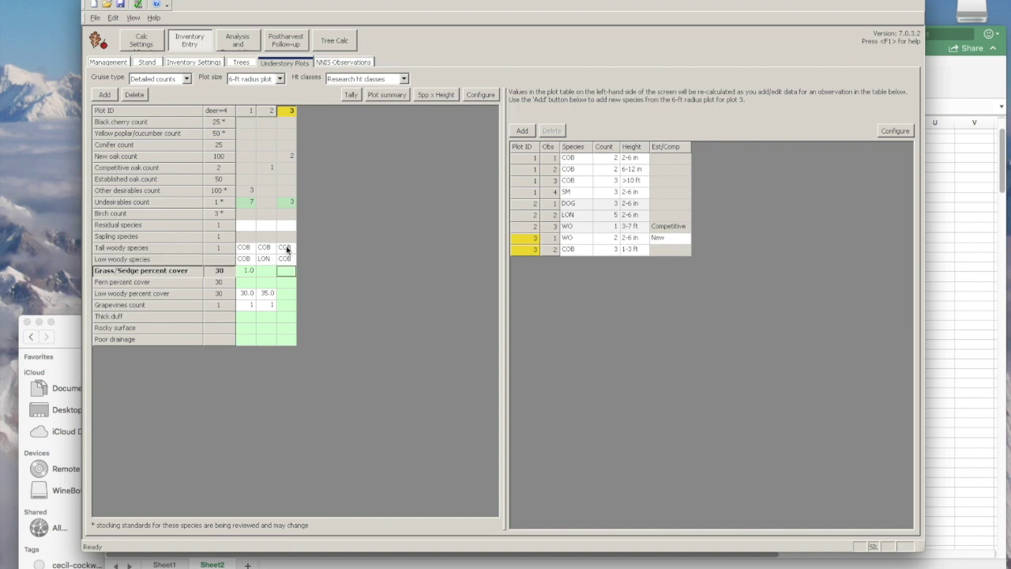
Enter plot 3's grass/sedge cover as 1 percent, low woody cover as 25 percent and grapevines count as 2.
type("1")
key("Return")
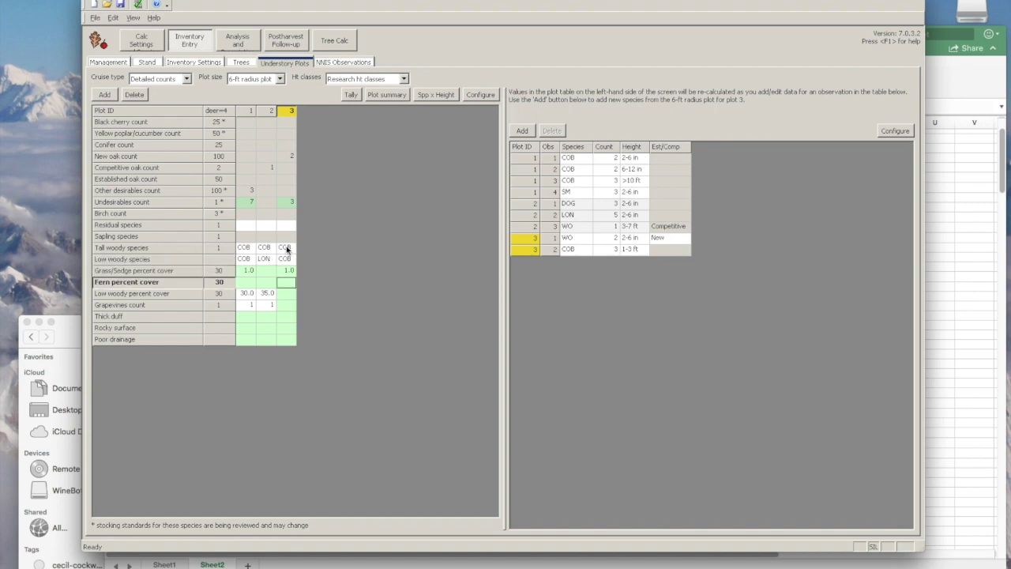
key("Return")
type("25")
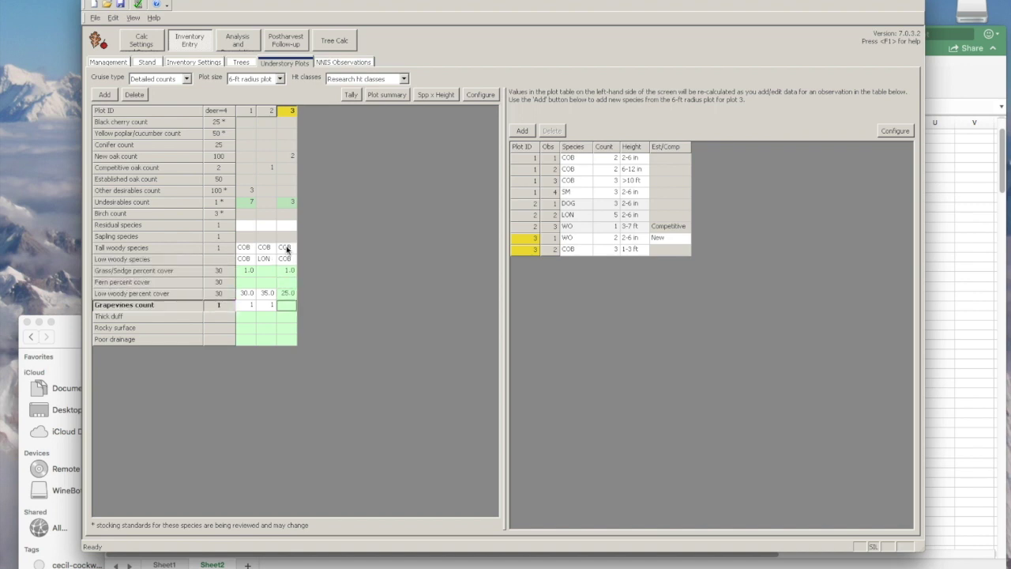
type("2")
key("Return")
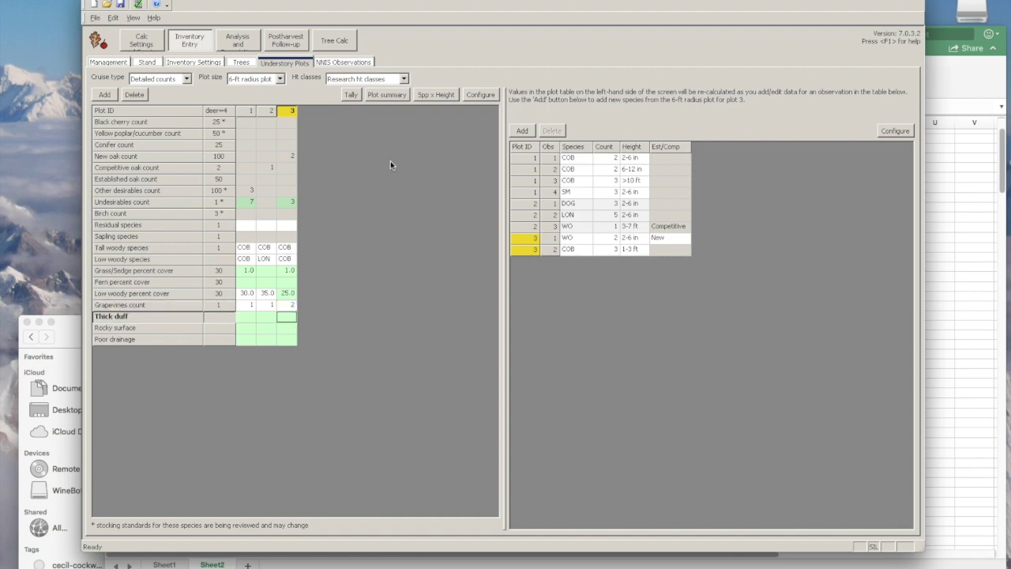
Proceed to the analysis section, saving the modified inventory in the project1 folder as "understory example run".
left_click(239, 40)
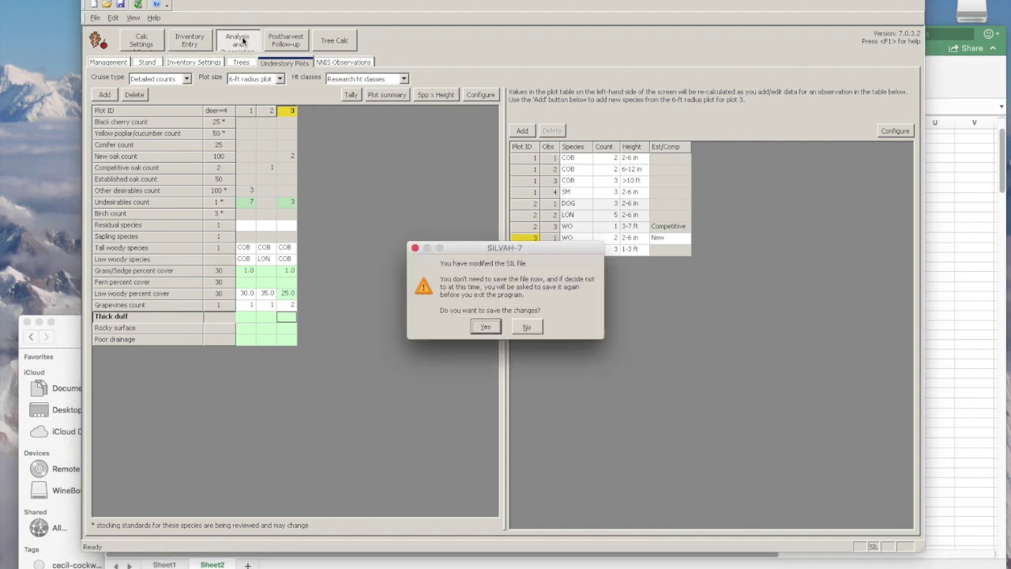
left_click(493, 329)
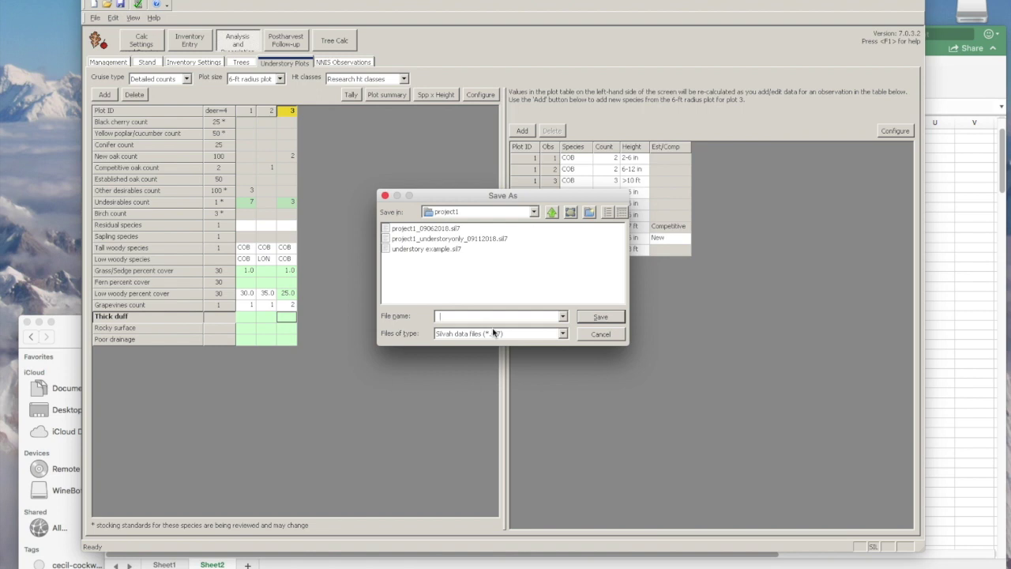
type("understory example run")
left_click(582, 316)
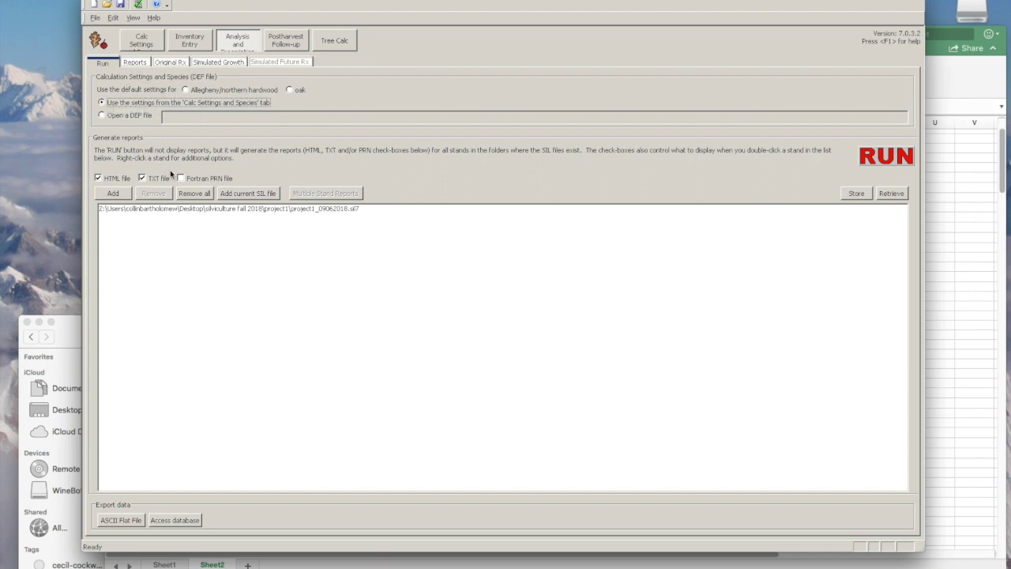
Replace the project1_09062018.sil7 stand in the analysis list with understory example run.sil7.
double_click(146, 208)
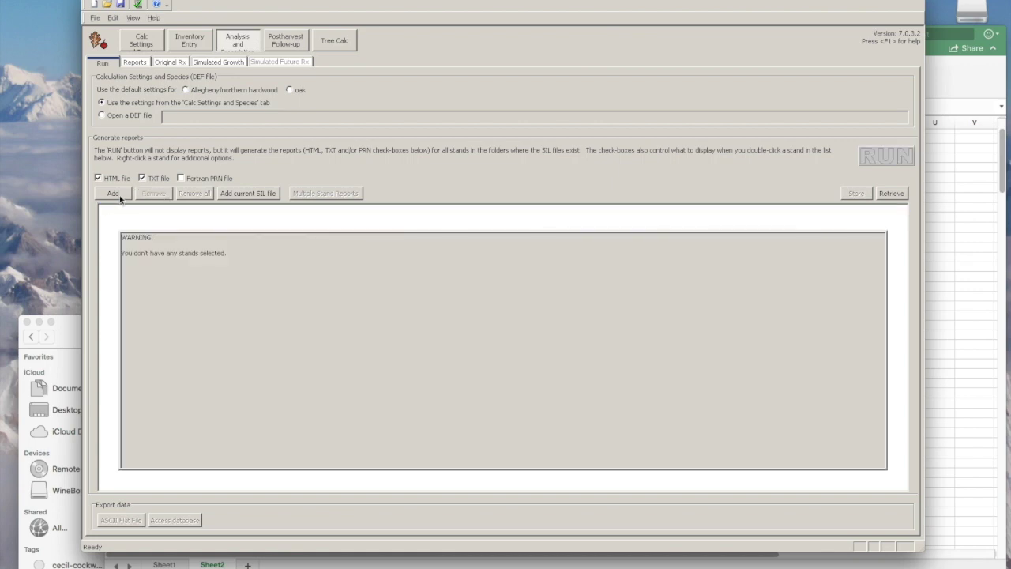
left_click(113, 193)
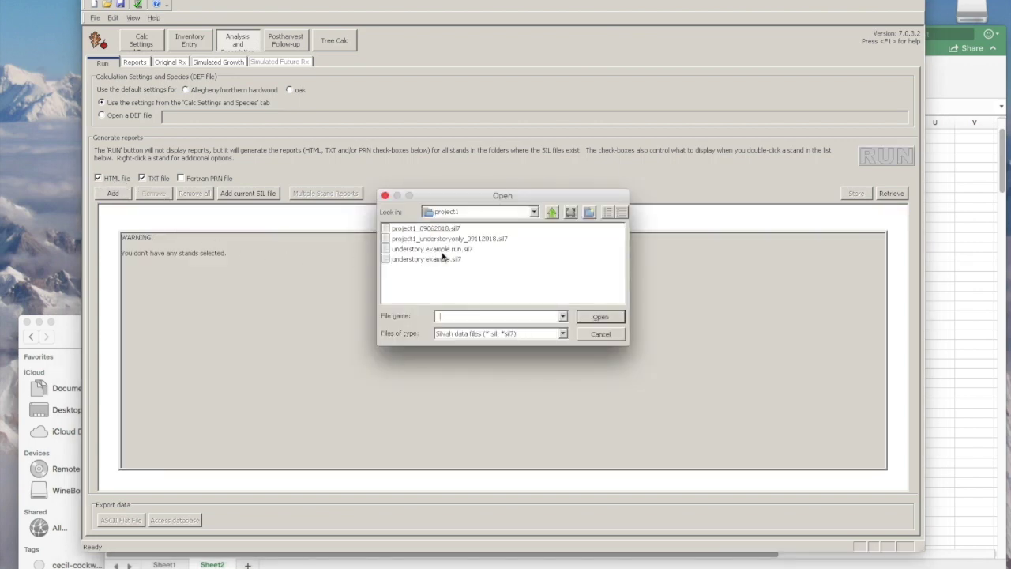
left_click(450, 250)
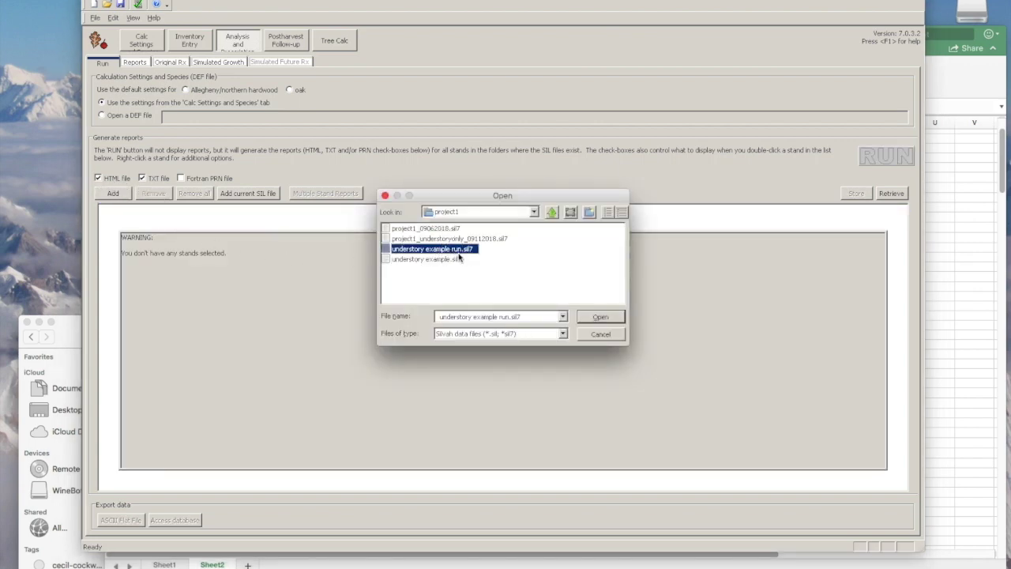
left_click(600, 317)
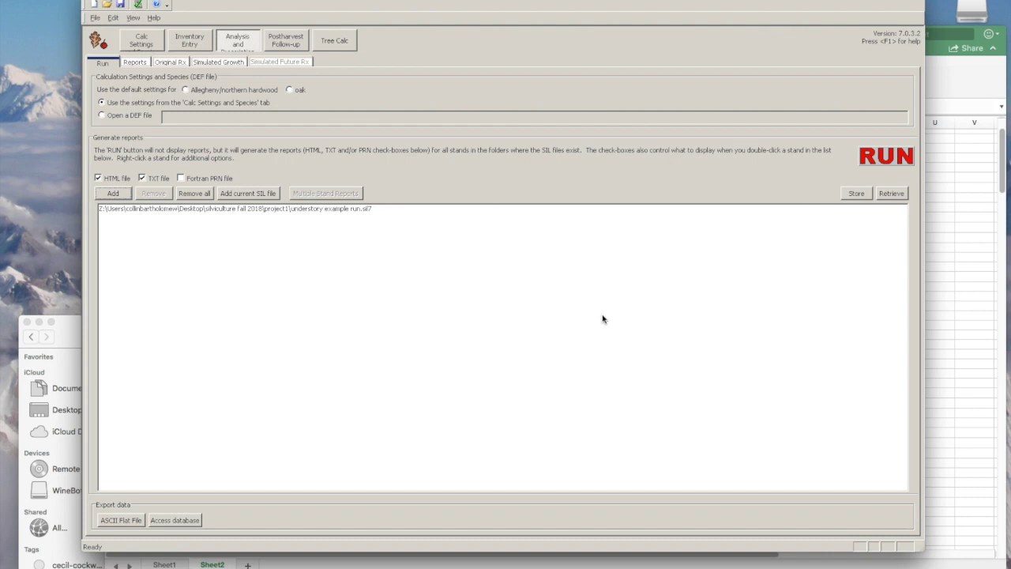
Leave only the Crawl table selected among the Original reports, deselecting the narrative summary and the Site Characteristics and Regeneration Summary.
left_click(133, 62)
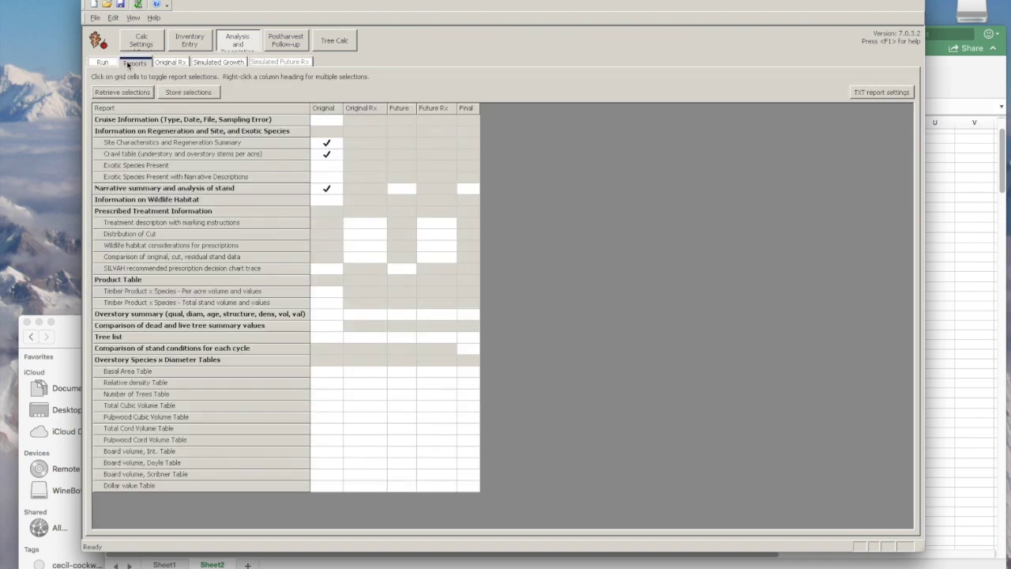
left_click(337, 190)
left_click(336, 154)
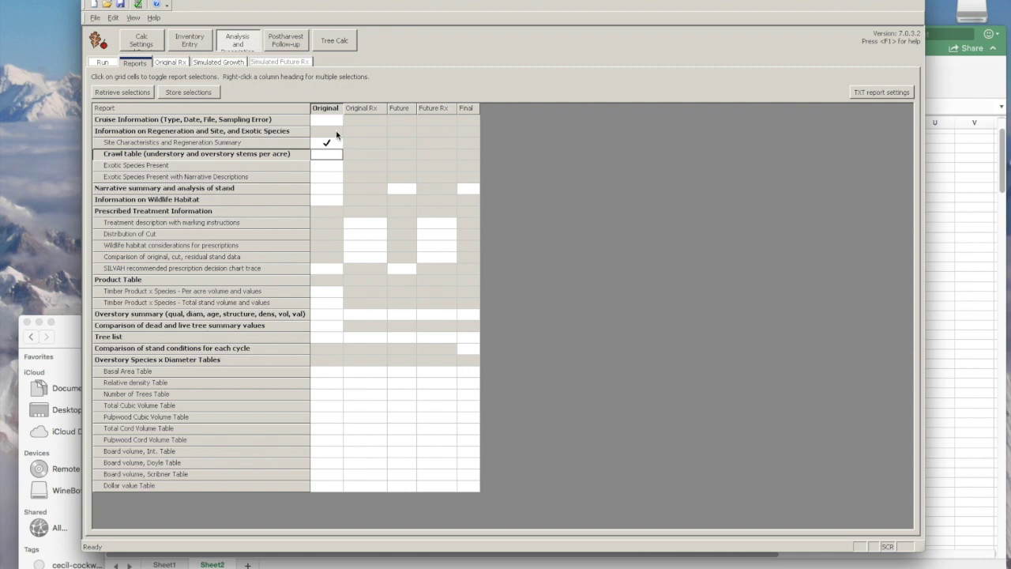
left_click(331, 144)
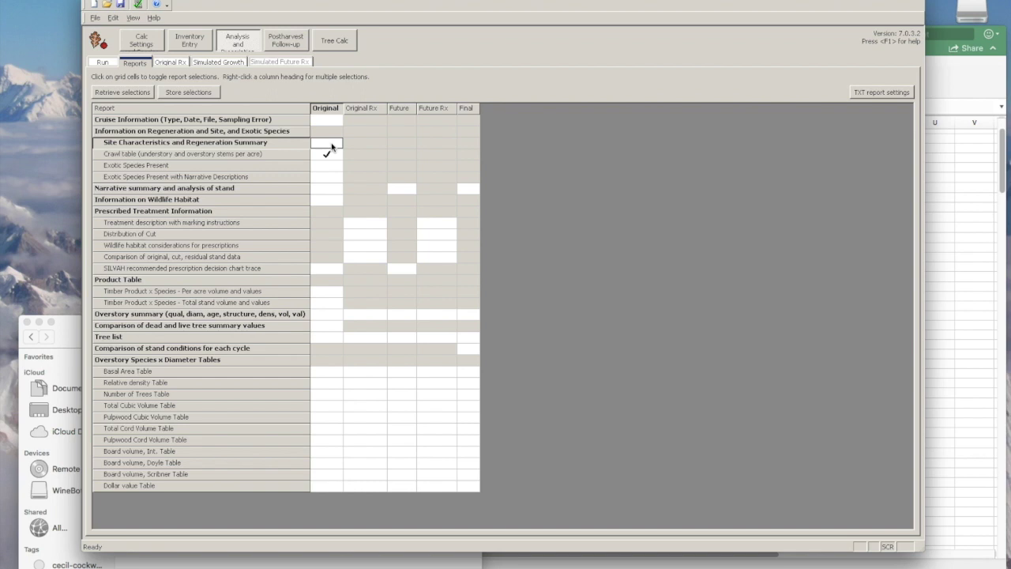
Generate the reports for the listed stand and open understory example run.txt from the project1 folder in Finder.
left_click(104, 63)
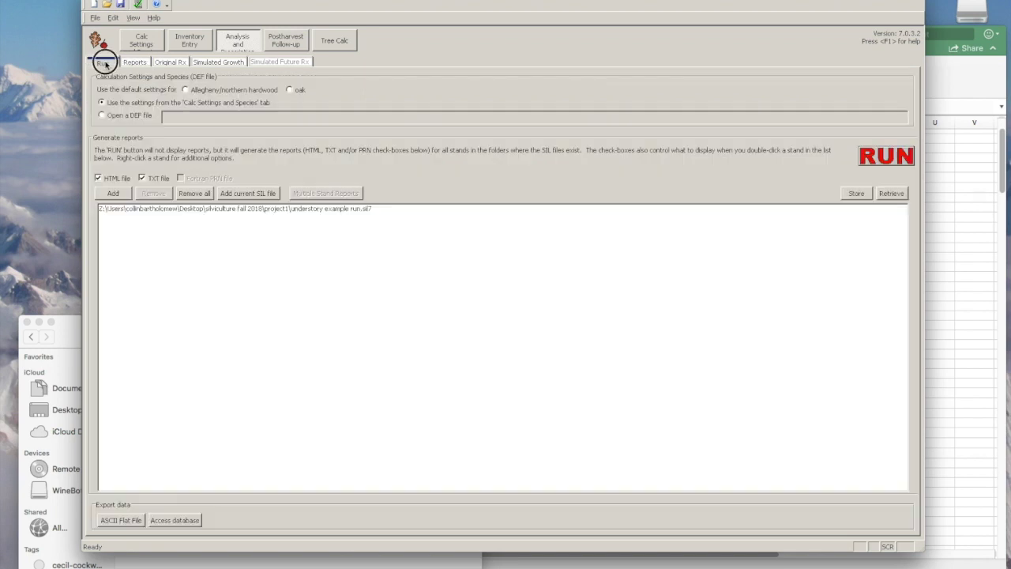
left_click(898, 157)
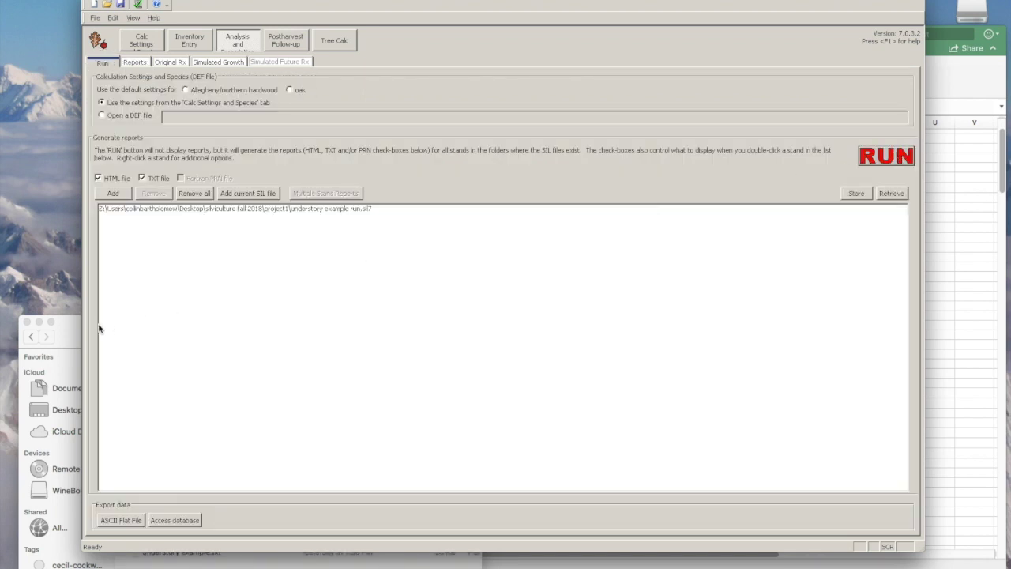
left_click(62, 333)
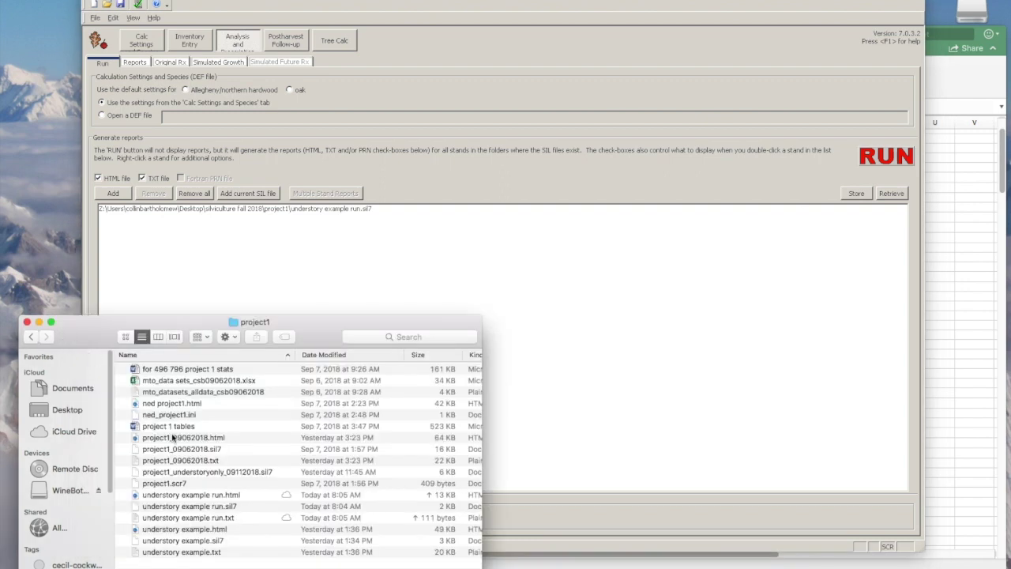
double_click(187, 519)
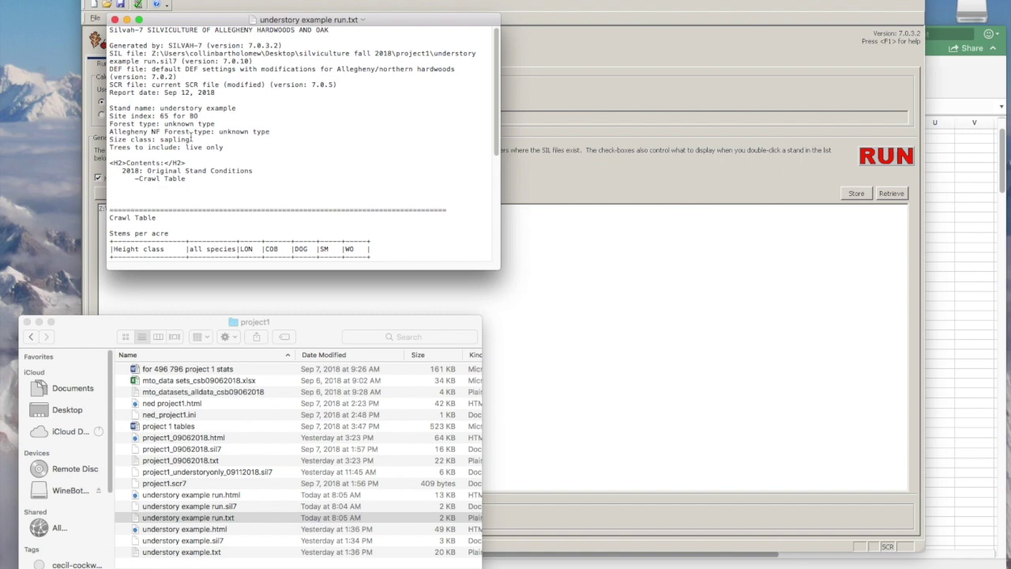